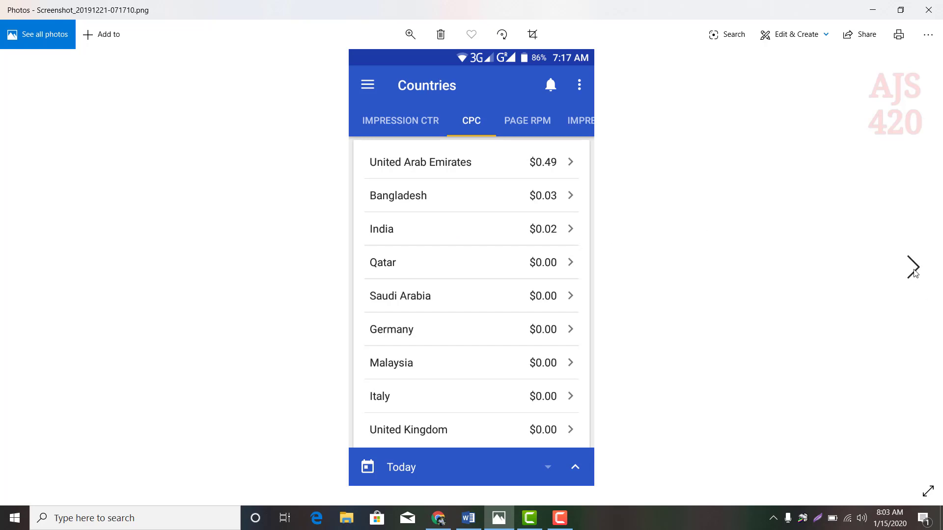
Browse through the saved AdSense screenshots and examine the CPC figures by country and in the overview
{"action": "left_click", "coordinate": [914, 272]}
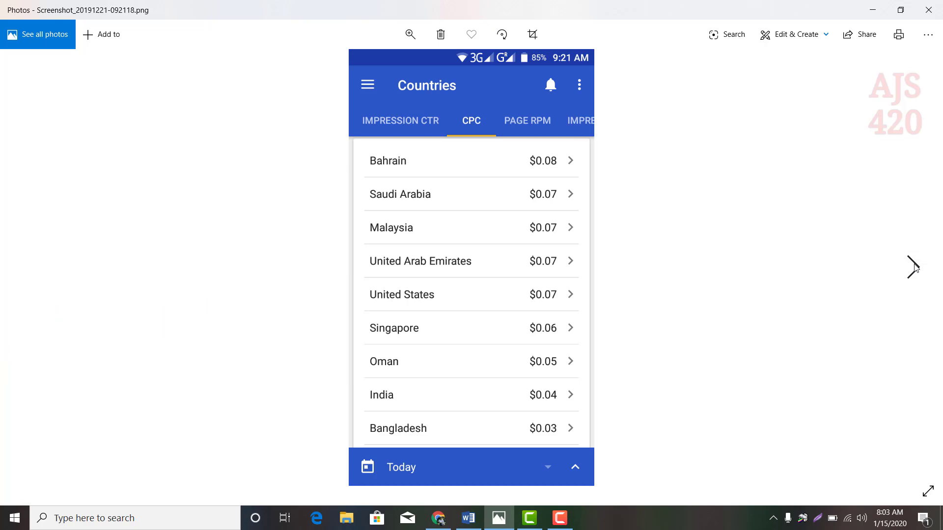
{"action": "left_click", "coordinate": [914, 268]}
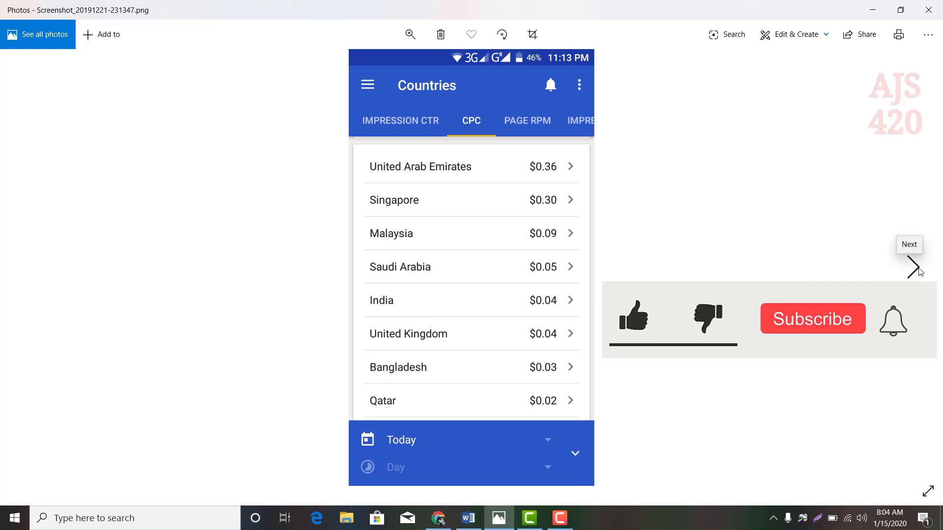
{"action": "left_click", "coordinate": [917, 269]}
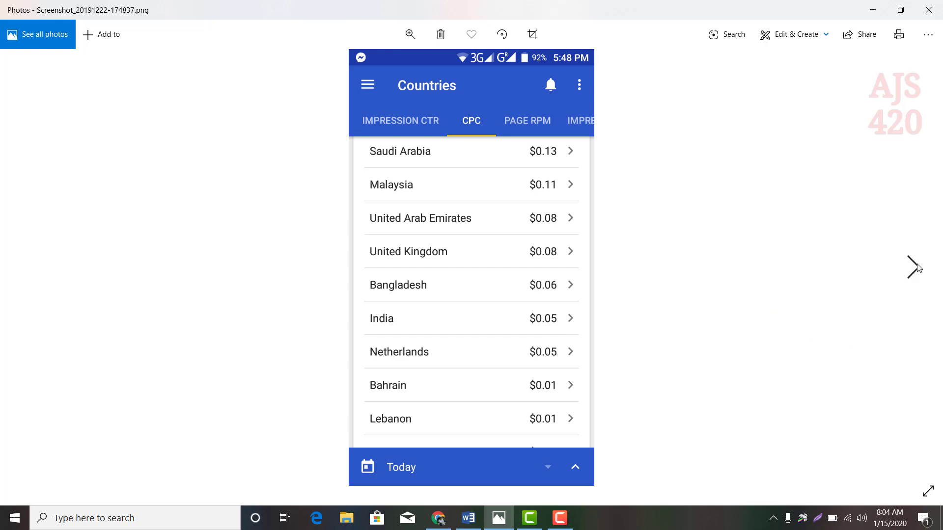
{"action": "left_click", "coordinate": [913, 267]}
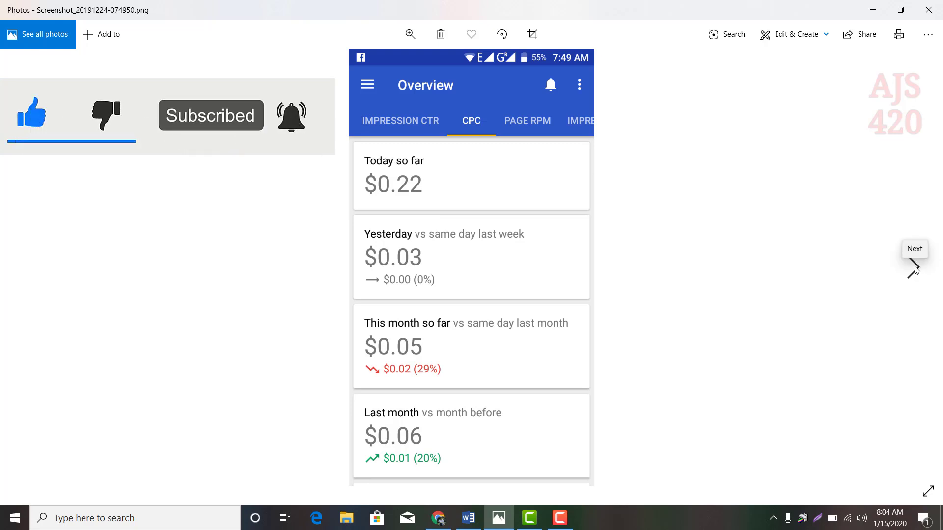
{"action": "left_click", "coordinate": [914, 270]}
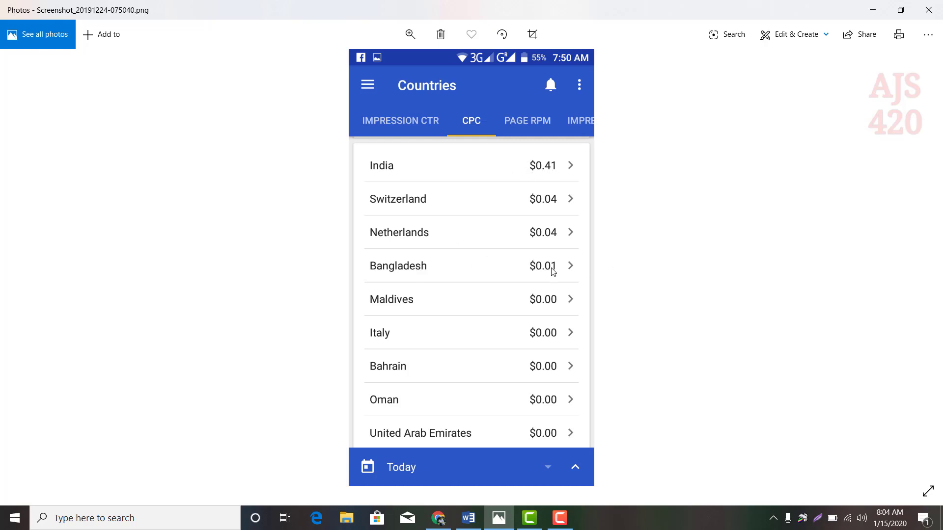
{"action": "mouse_move", "coordinate": [920, 265]}
{"action": "left_click", "coordinate": [917, 267]}
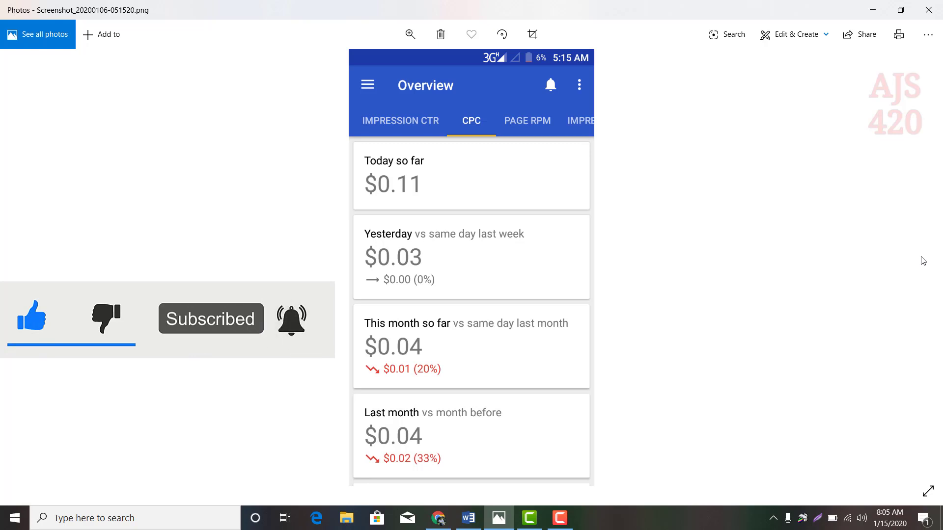
Switch to the Blogger draft in Chrome and review its title, opening content and label settings
{"action": "left_click", "coordinate": [440, 518]}
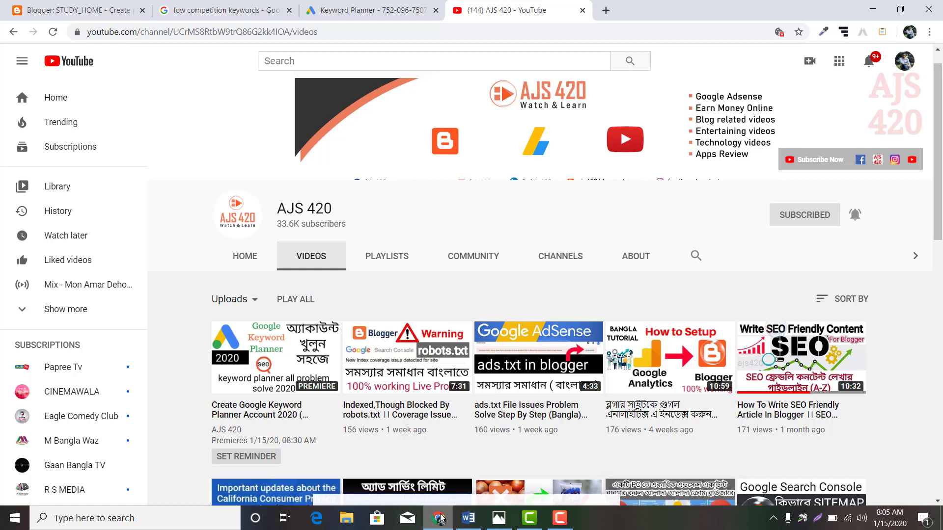
{"action": "left_click", "coordinate": [78, 12]}
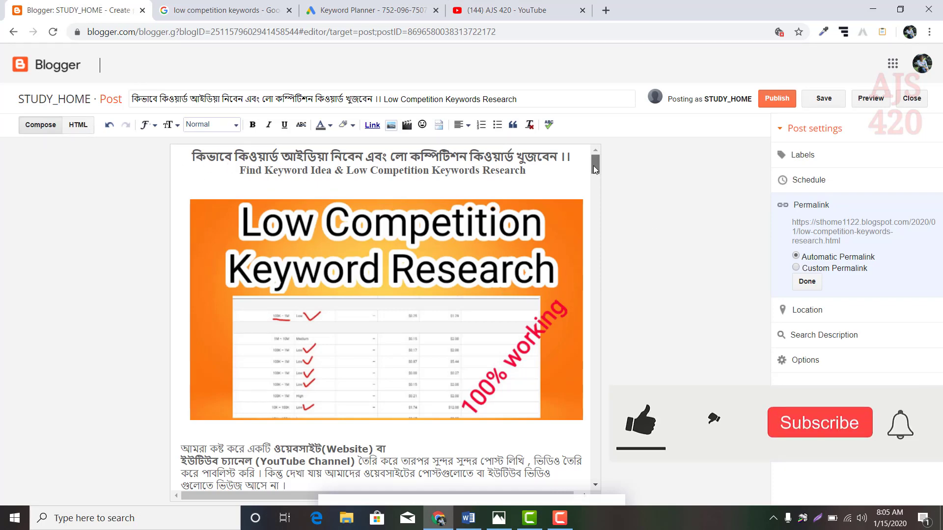
{"action": "mouse_move", "coordinate": [595, 166]}
{"action": "left_mouse_down"}
{"action": "mouse_move", "coordinate": [595, 263]}
{"action": "mouse_move", "coordinate": [595, 166]}
{"action": "left_mouse_up"}
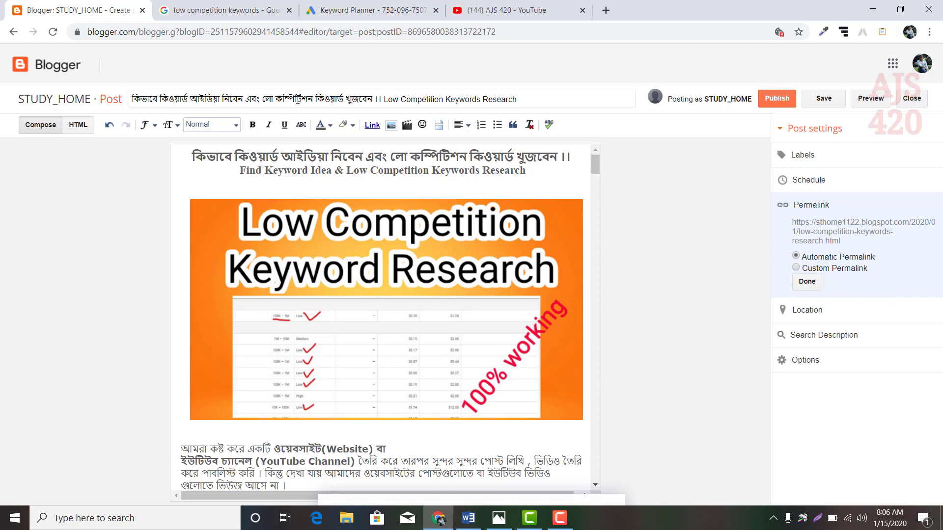
{"action": "left_click", "coordinate": [291, 98]}
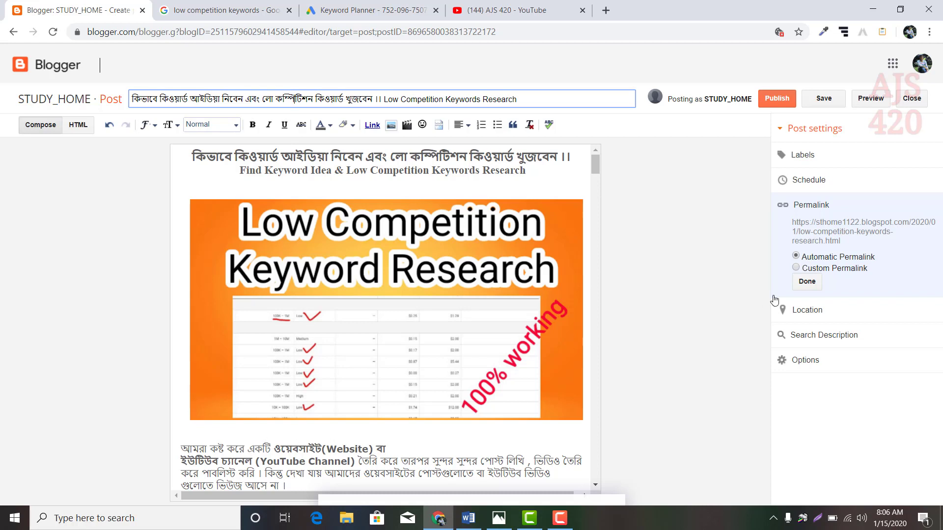
{"action": "left_click", "coordinate": [829, 160]}
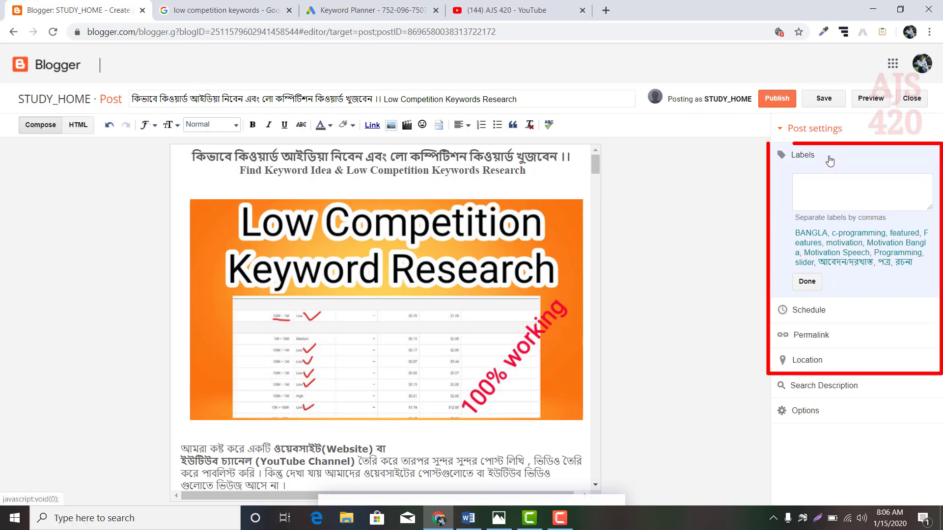
{"action": "left_click", "coordinate": [804, 284]}
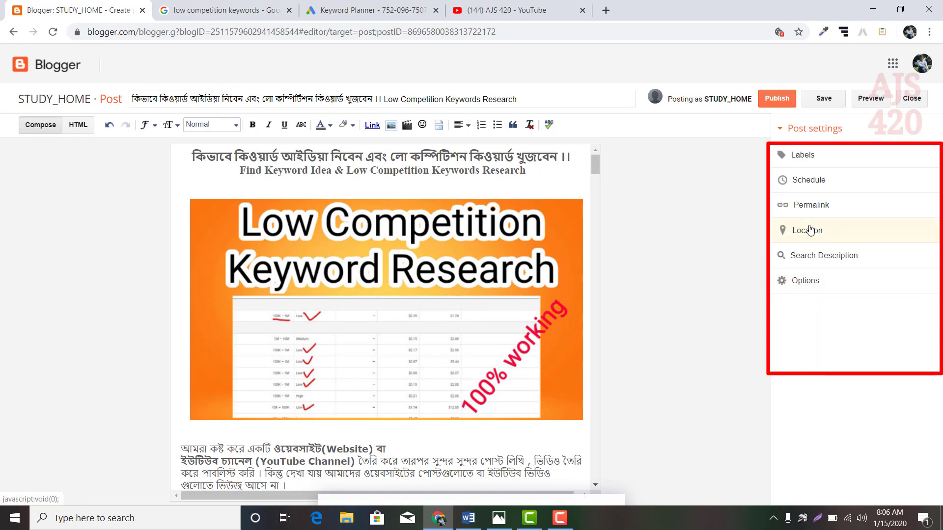
Open the post's search description with an enlarged text box, and highlight the phrase "Low Competition Keywords" in the title
{"action": "left_click", "coordinate": [815, 260]}
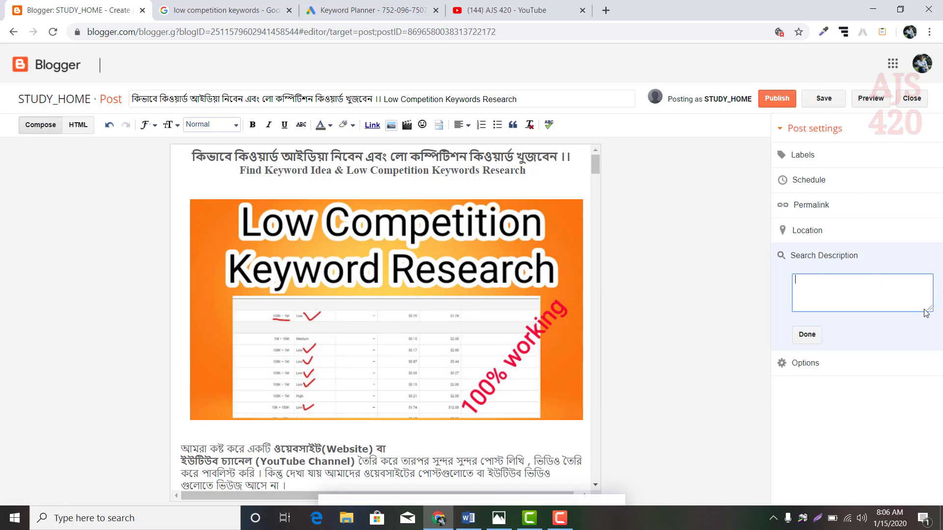
{"action": "left_click_drag", "start_coordinate": [929, 313], "coordinate": [930, 427]}
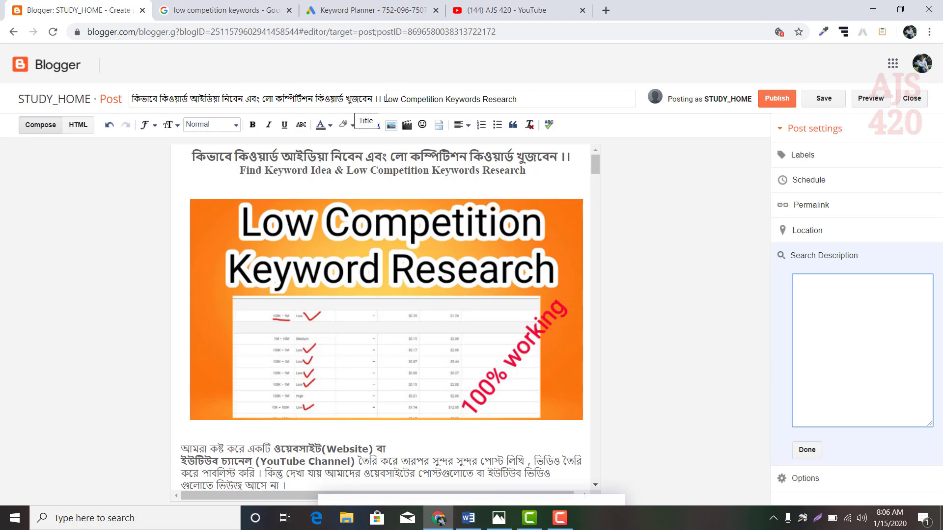
{"action": "left_click_drag", "start_coordinate": [385, 99], "coordinate": [474, 100]}
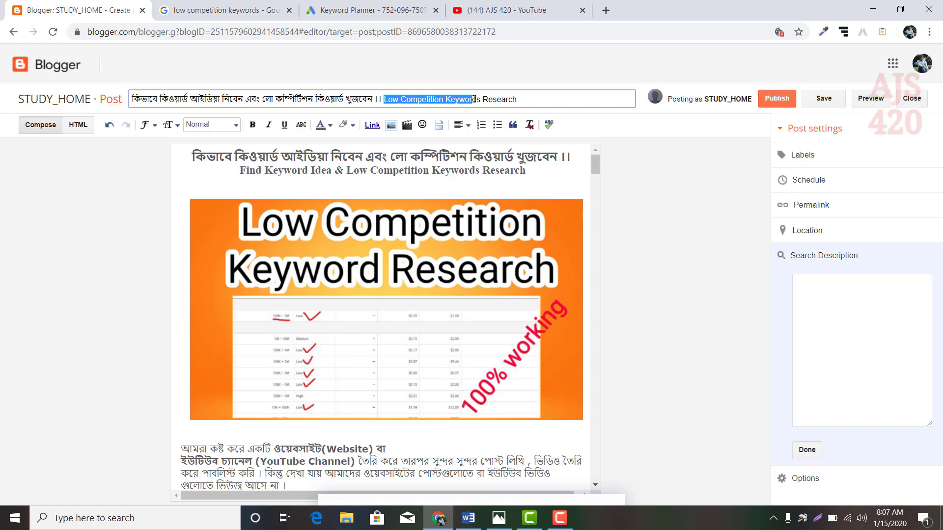
{"action": "left_click_drag", "start_coordinate": [480, 99], "coordinate": [387, 95]}
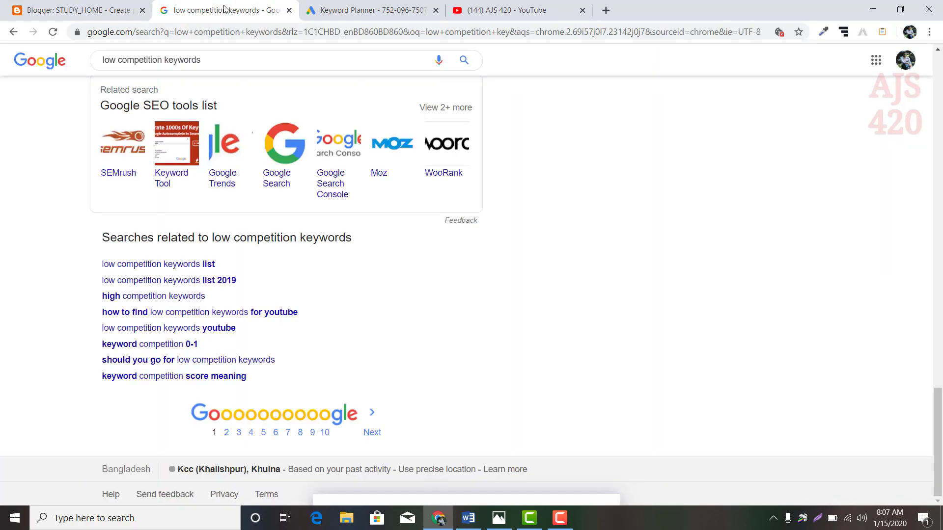
Search Google again for "low competition keywords" and view the related searches at the end of the results
{"action": "left_click", "coordinate": [226, 8]}
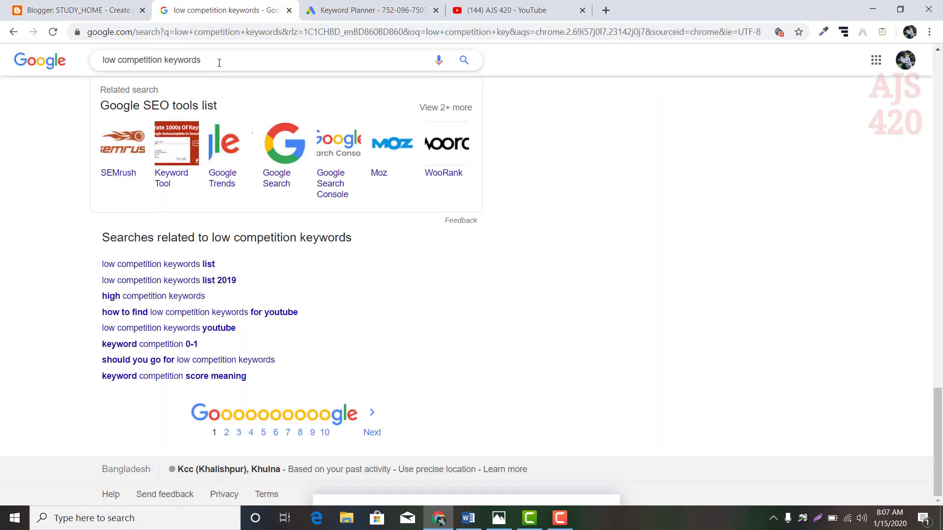
{"action": "left_click", "coordinate": [219, 61]}
{"action": "key", "text": "Return"}
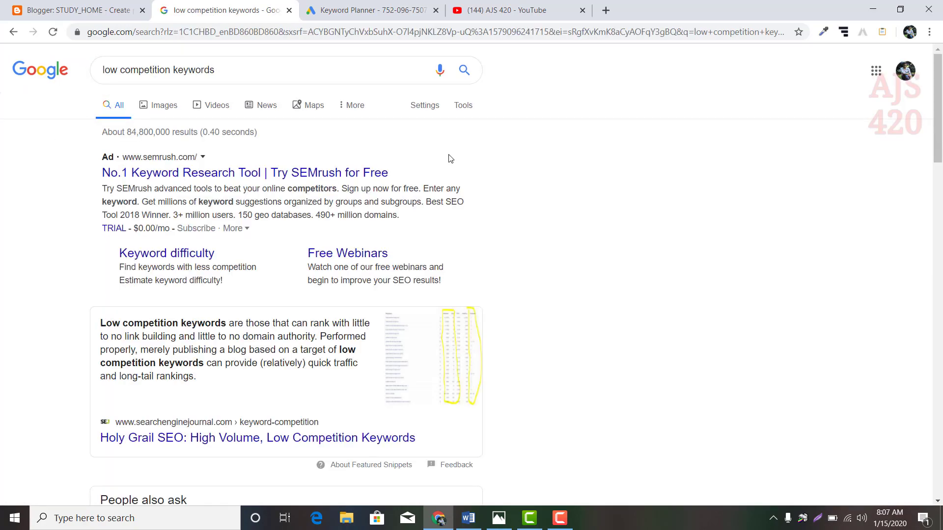
{"action": "left_click_drag", "start_coordinate": [937, 100], "coordinate": [879, 442]}
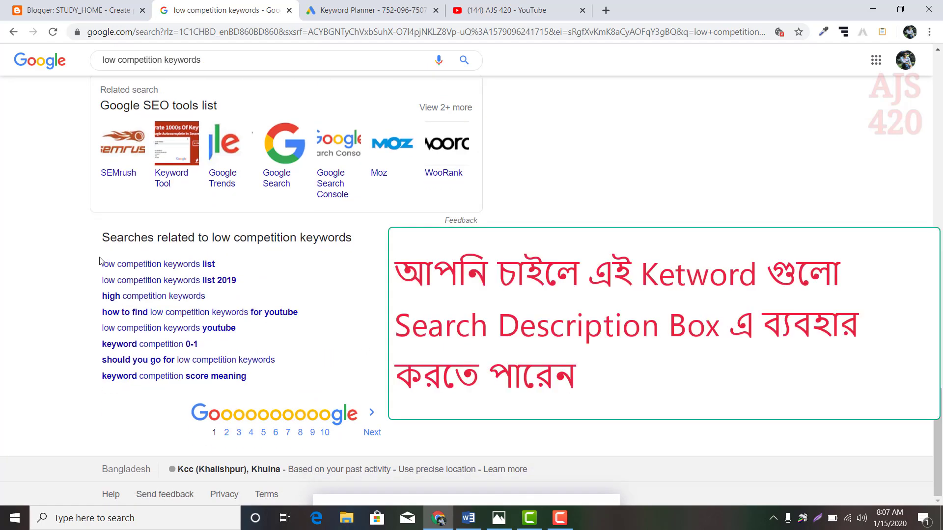
Highlight the full list of related searches and bring up the search suggestions for "low competition keywords"
{"action": "left_click_drag", "start_coordinate": [100, 260], "coordinate": [118, 277]}
{"action": "left_click", "coordinate": [73, 274]}
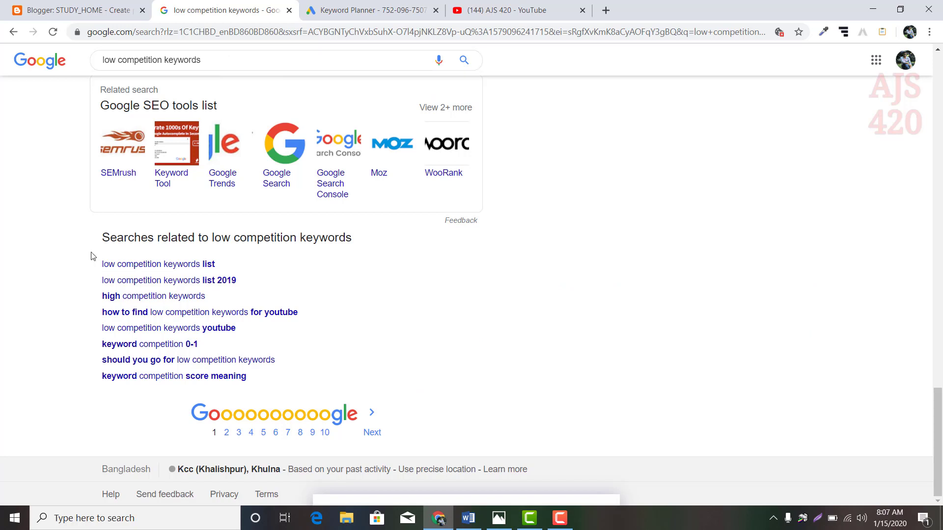
{"action": "left_click_drag", "start_coordinate": [94, 263], "coordinate": [257, 376]}
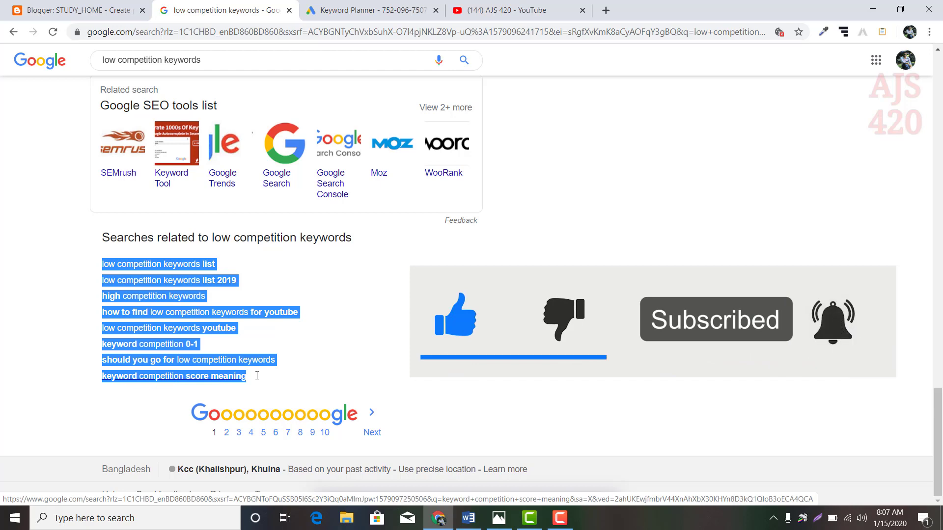
{"action": "double_click", "coordinate": [212, 60]}
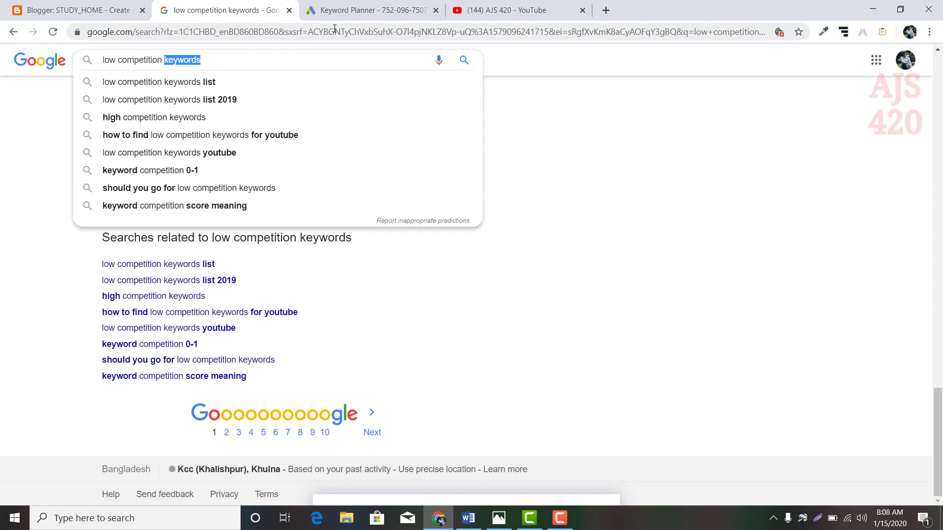
Switch to Google Ads Keyword Planner and get new keyword ideas for "low competition keywords"
{"action": "left_click", "coordinate": [347, 10]}
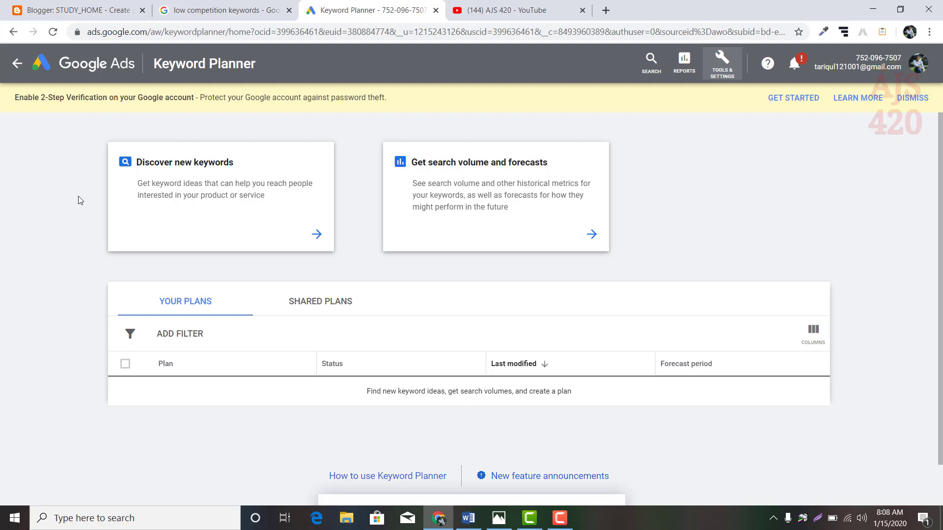
{"action": "left_click", "coordinate": [488, 10]}
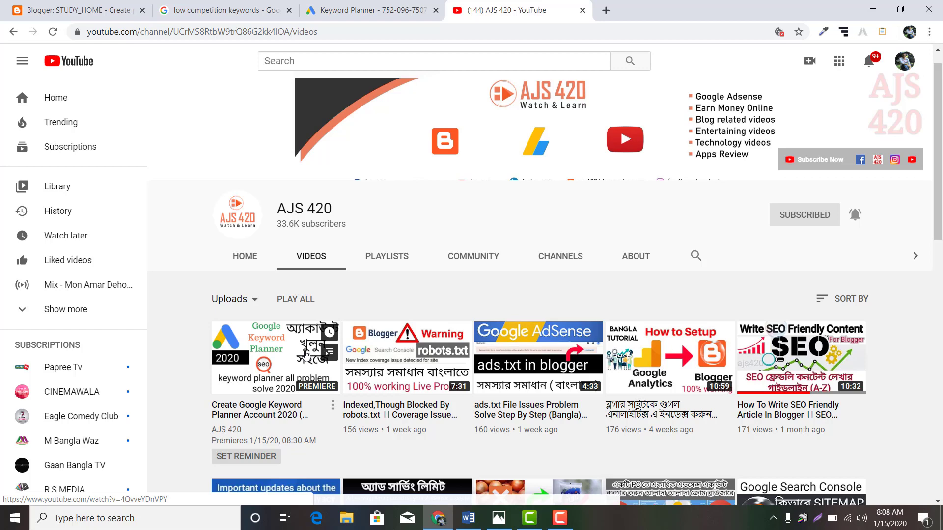
{"action": "left_click", "coordinate": [357, 11]}
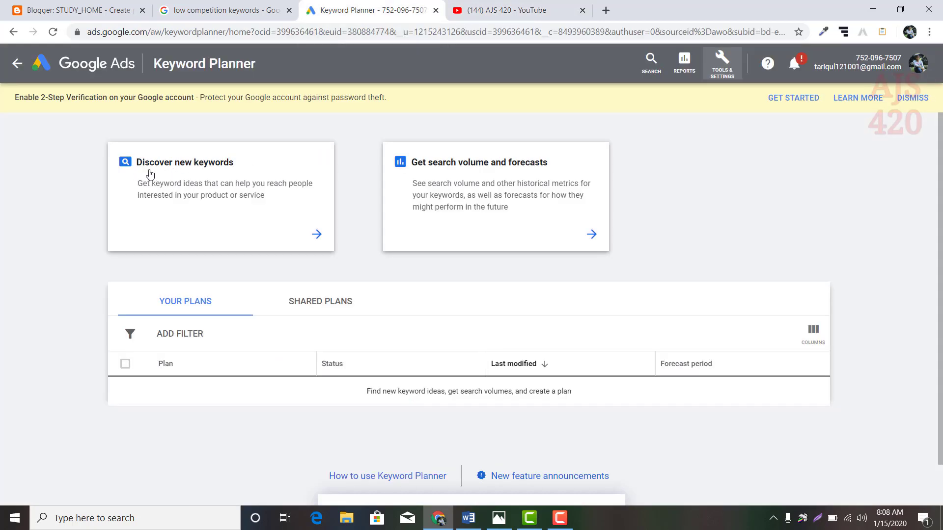
{"action": "left_click", "coordinate": [317, 236]}
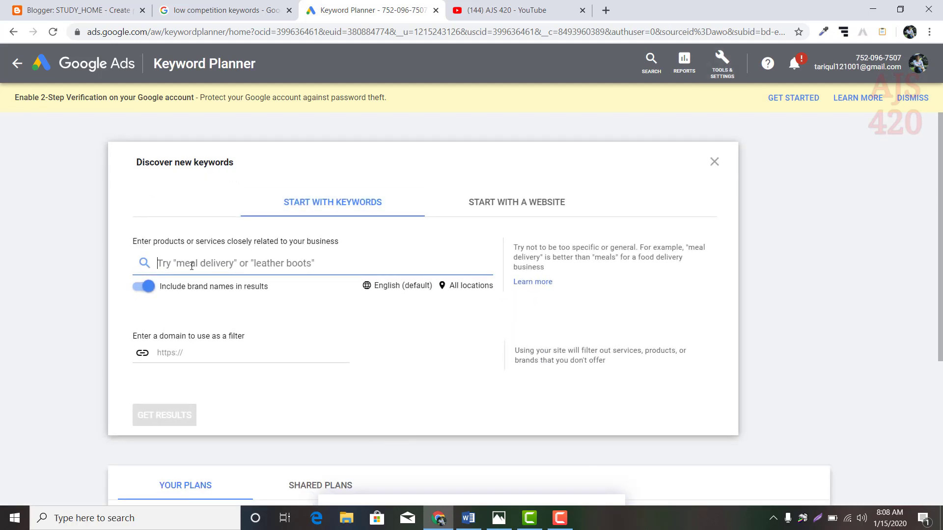
{"action": "type", "text": "low competition keywords"}
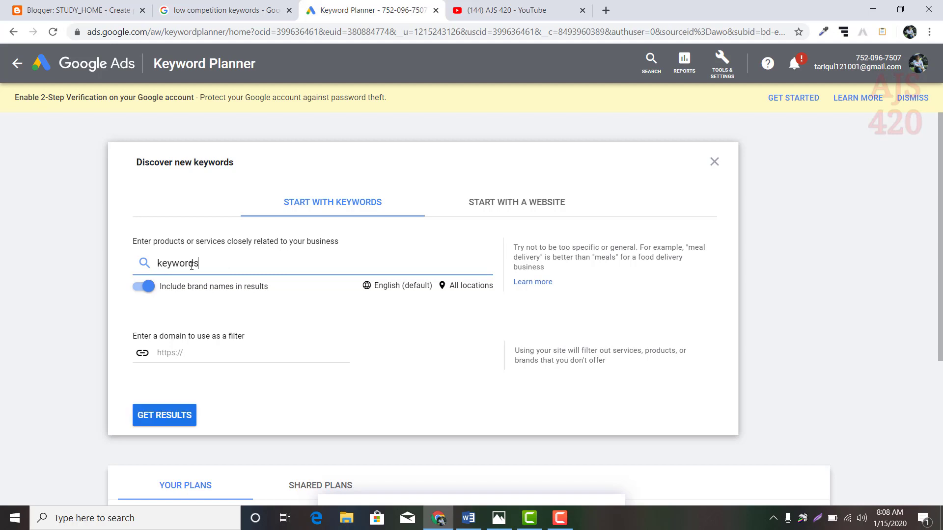
{"action": "left_click", "coordinate": [169, 418]}
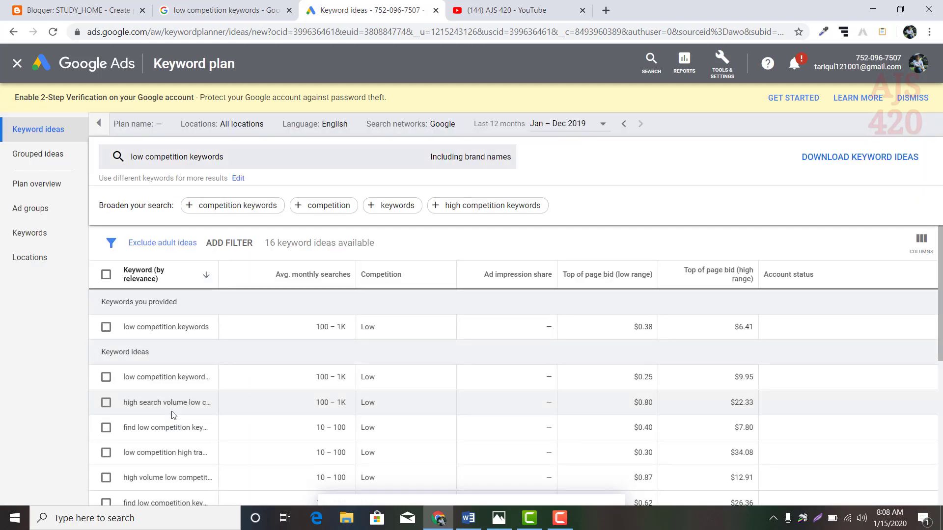
Target India as the keyword plan's location, and restore targeting to all locations by removing India and saving
{"action": "left_click", "coordinate": [246, 127]}
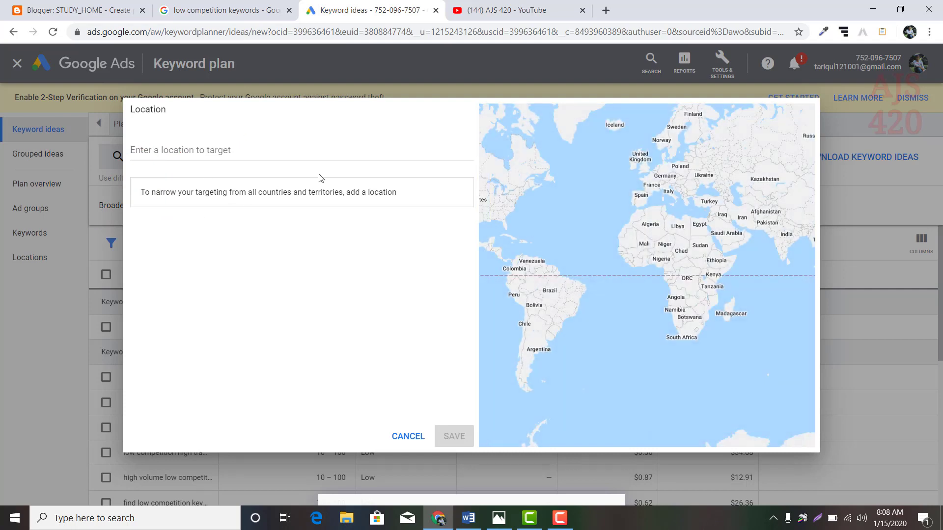
{"action": "left_click", "coordinate": [212, 149]}
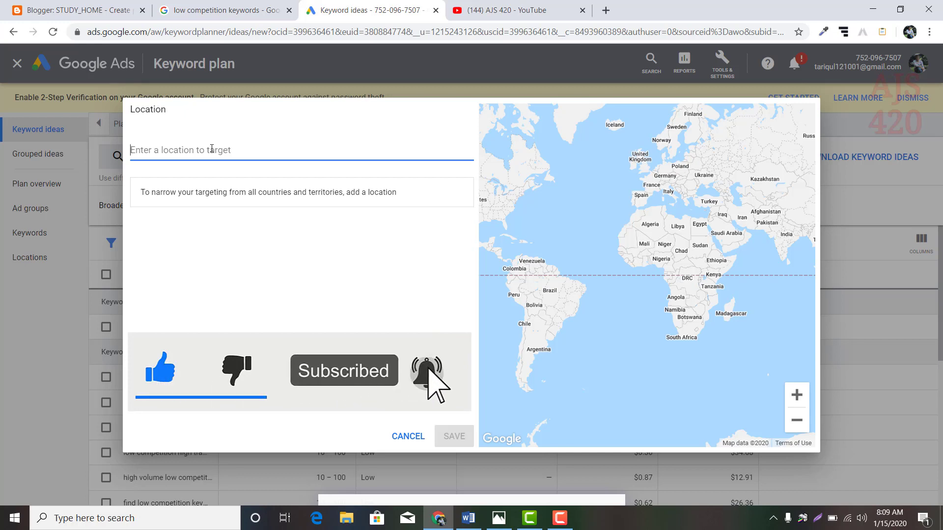
{"action": "type", "text": "in"}
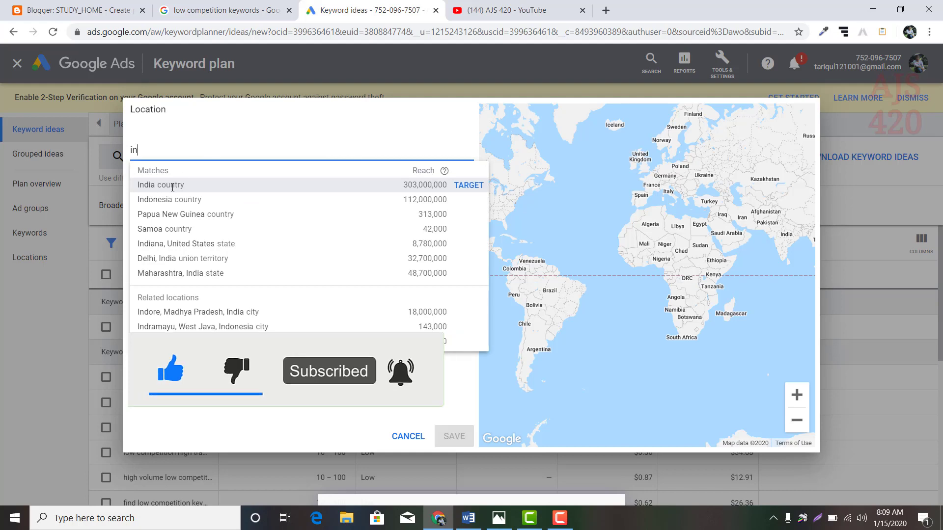
{"action": "left_click", "coordinate": [159, 185]}
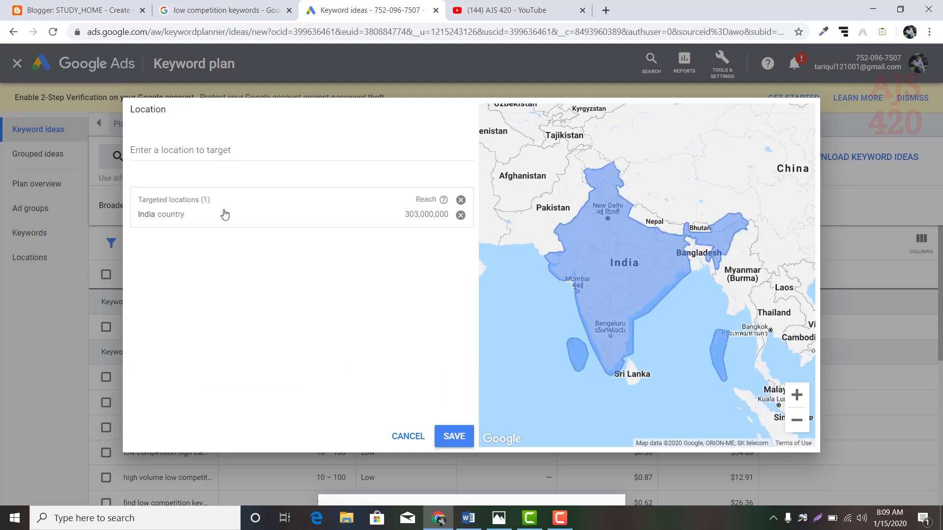
{"action": "left_click", "coordinate": [210, 148]}
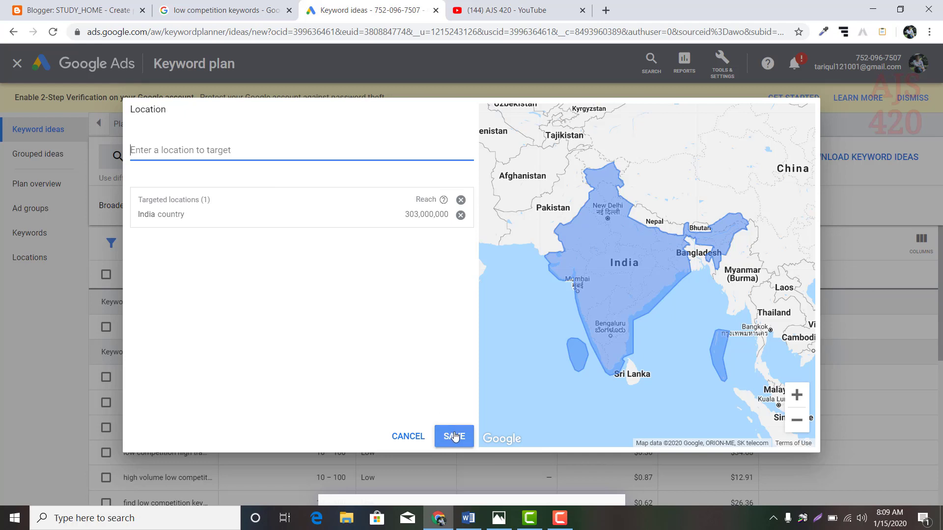
{"action": "left_click", "coordinate": [460, 215]}
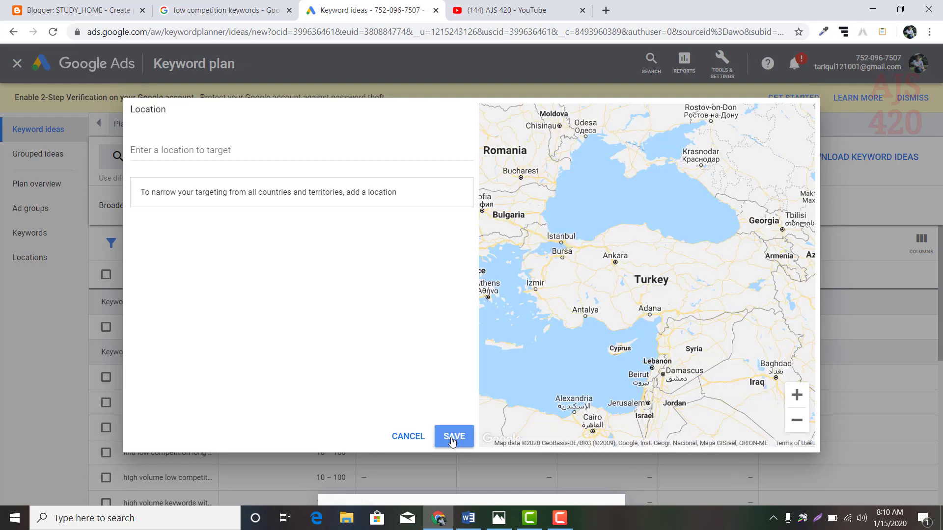
{"action": "left_click", "coordinate": [452, 438]}
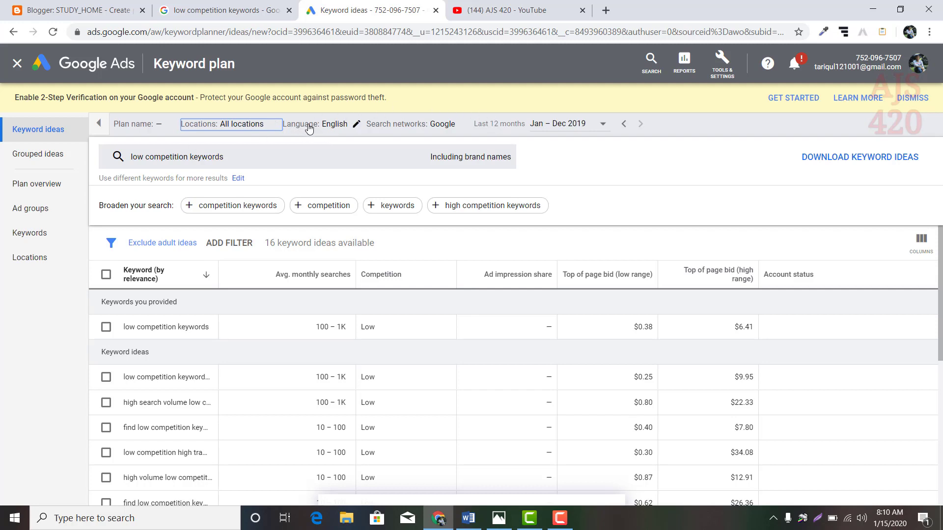
Filter the keyword ideas to show only those with Low competition
{"action": "left_click", "coordinate": [230, 246]}
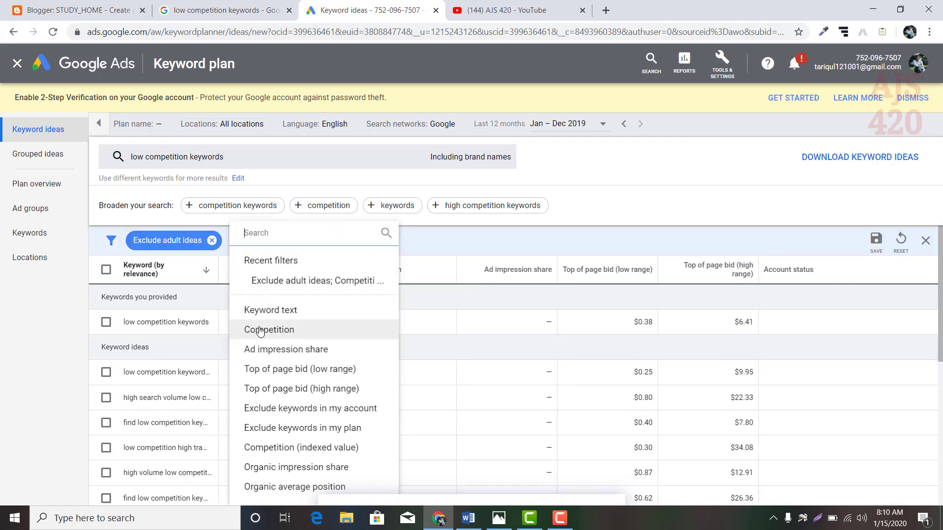
{"action": "left_click", "coordinate": [280, 331]}
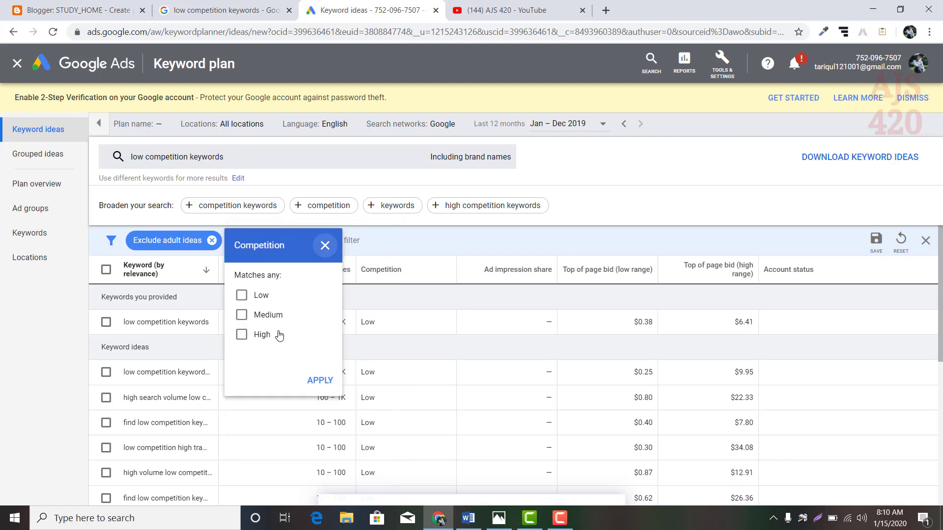
{"action": "left_click", "coordinate": [254, 297]}
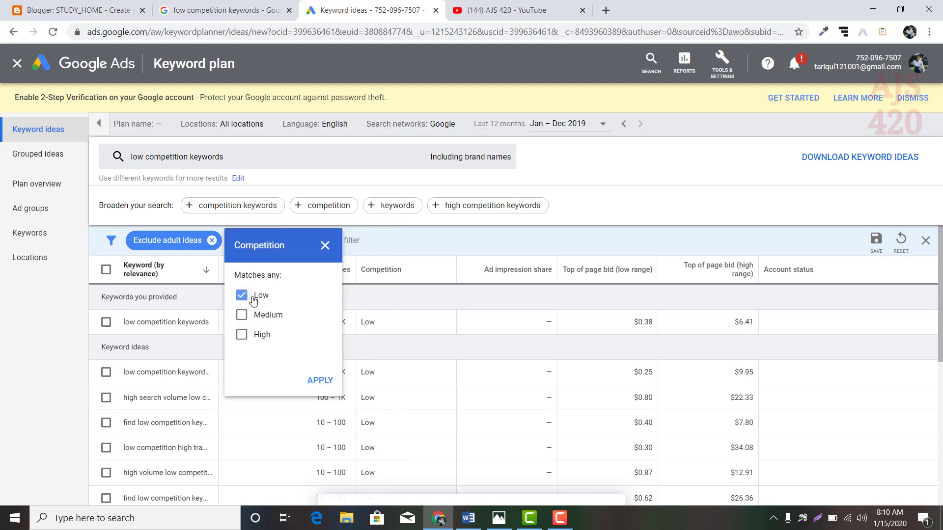
{"action": "left_click", "coordinate": [316, 382]}
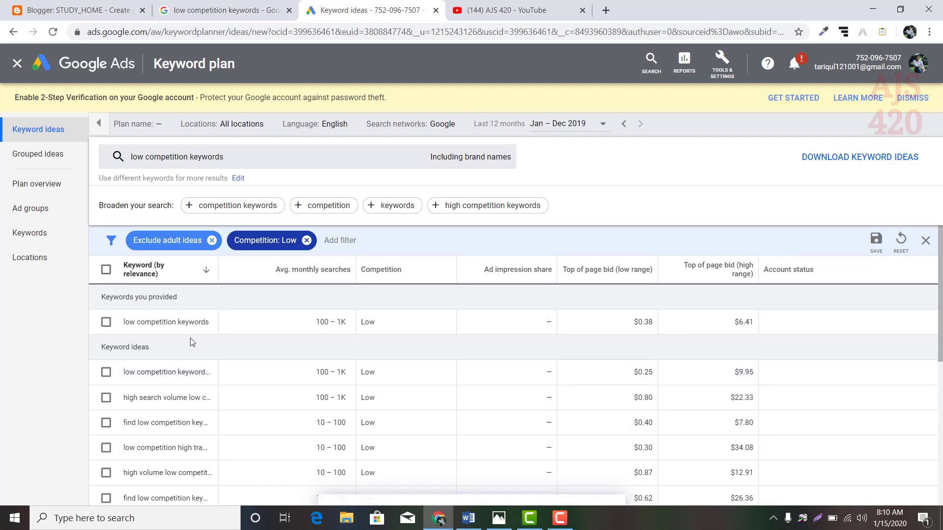
Copy the provided keyword "low competition keywords" into the Blogger post's search description, followed by a comma
{"action": "double_click", "coordinate": [147, 322]}
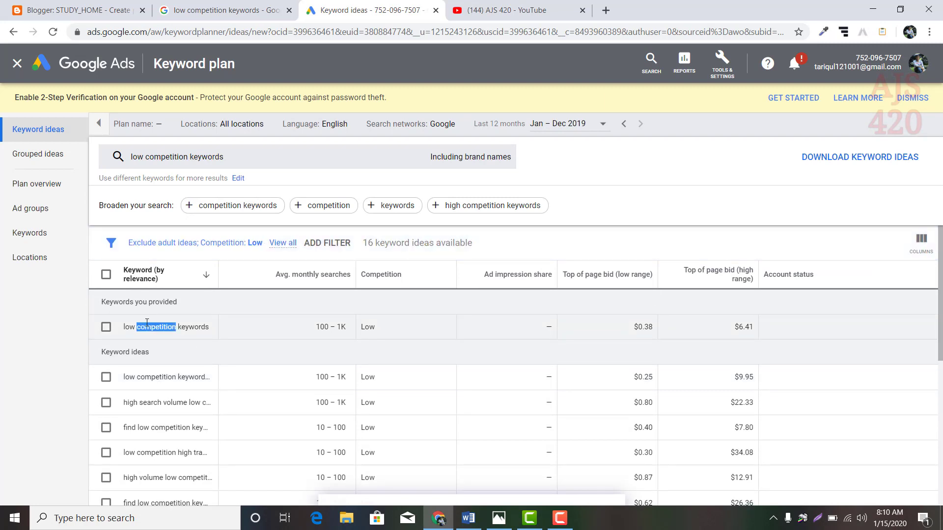
{"action": "left_click_drag", "start_coordinate": [123, 327], "coordinate": [209, 328]}
{"action": "key", "text": "ctrl+c"}
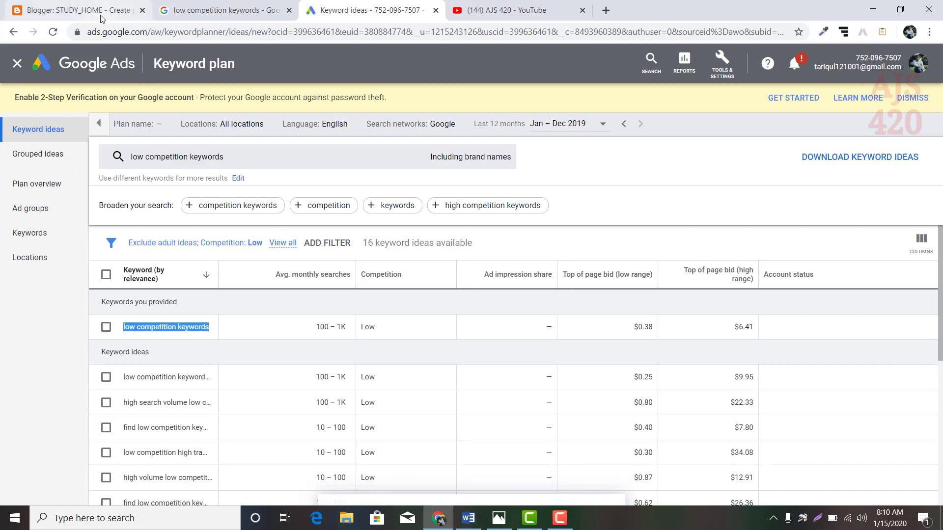
{"action": "left_click", "coordinate": [74, 10]}
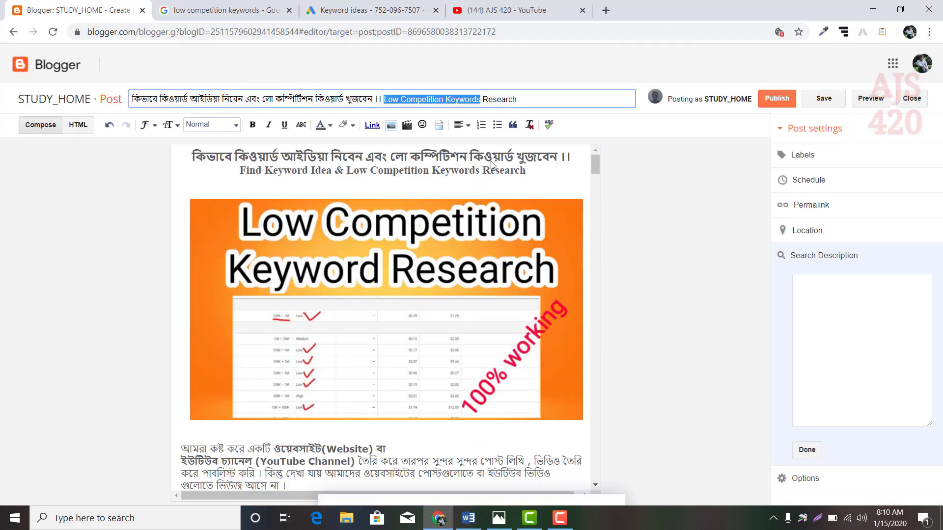
{"action": "left_click", "coordinate": [801, 280]}
{"action": "key", "text": "ctrl+v"}
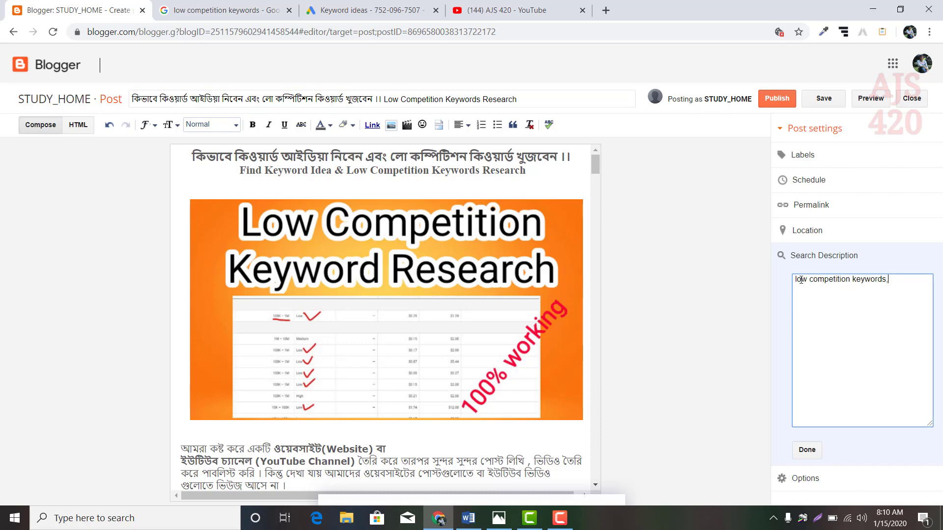
Switch back to Keyword Planner and examine the monthly searches and the low and high top-of-page bids for "low competition keywords"
{"action": "left_click", "coordinate": [385, 5]}
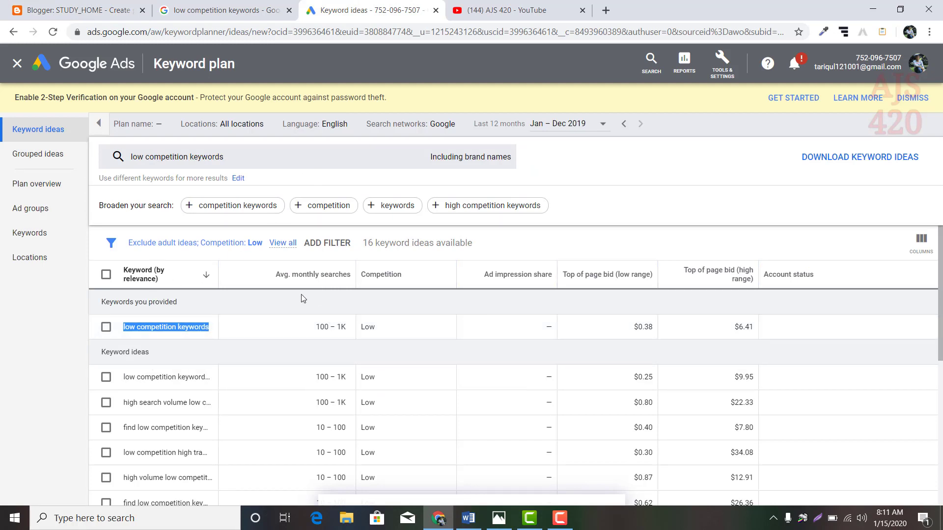
{"action": "left_click", "coordinate": [286, 278]}
{"action": "mouse_move", "coordinate": [636, 276]}
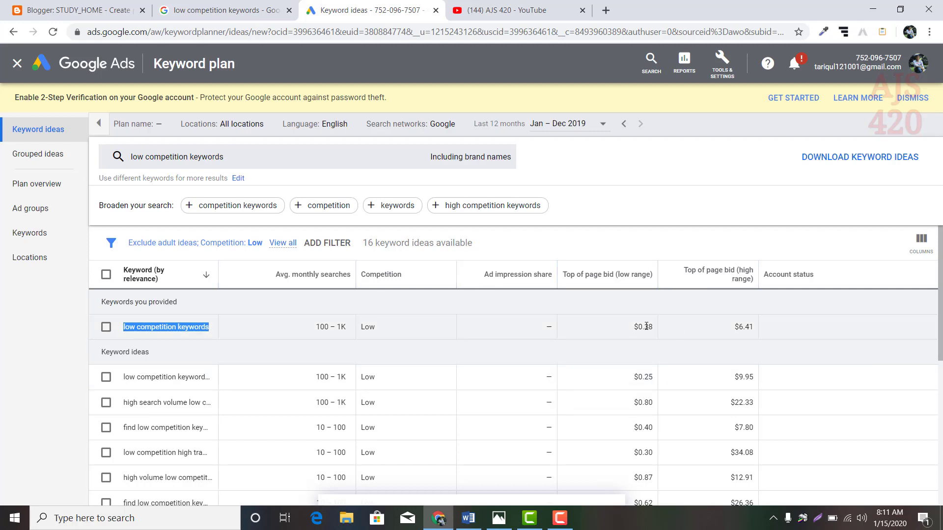
{"action": "left_click_drag", "start_coordinate": [643, 327], "coordinate": [653, 327]}
{"action": "left_click_drag", "start_coordinate": [754, 327], "coordinate": [729, 328]}
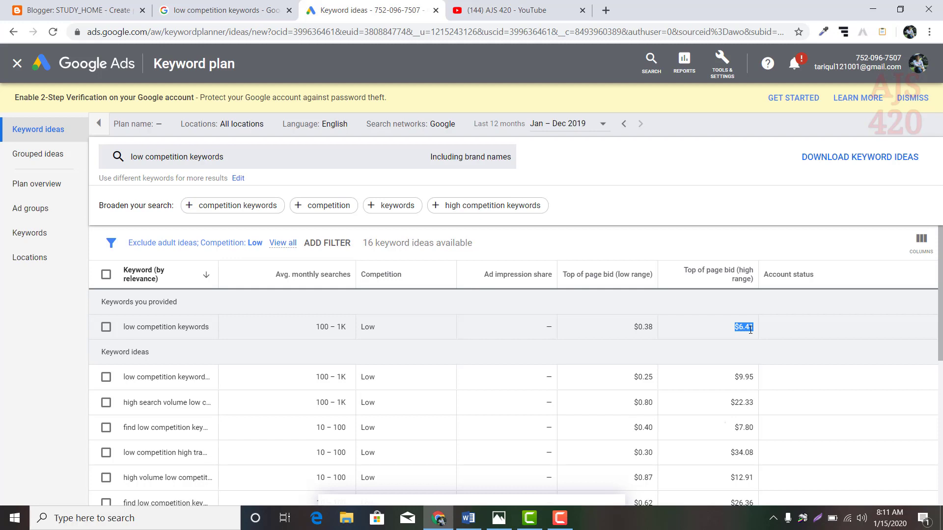
Copy the first keyword idea, "low competition keywords list", into the Blogger post's search description and end it with a comma
{"action": "double_click", "coordinate": [156, 377]}
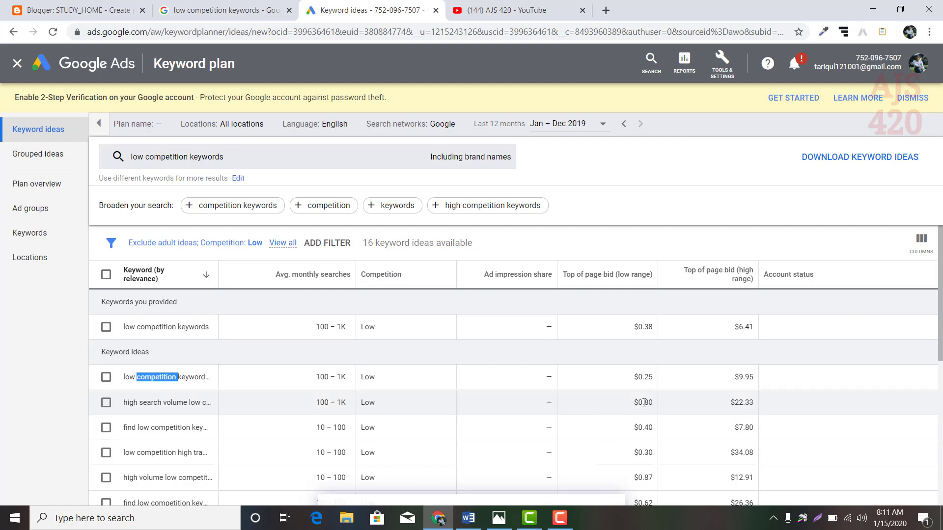
{"action": "double_click", "coordinate": [187, 377]}
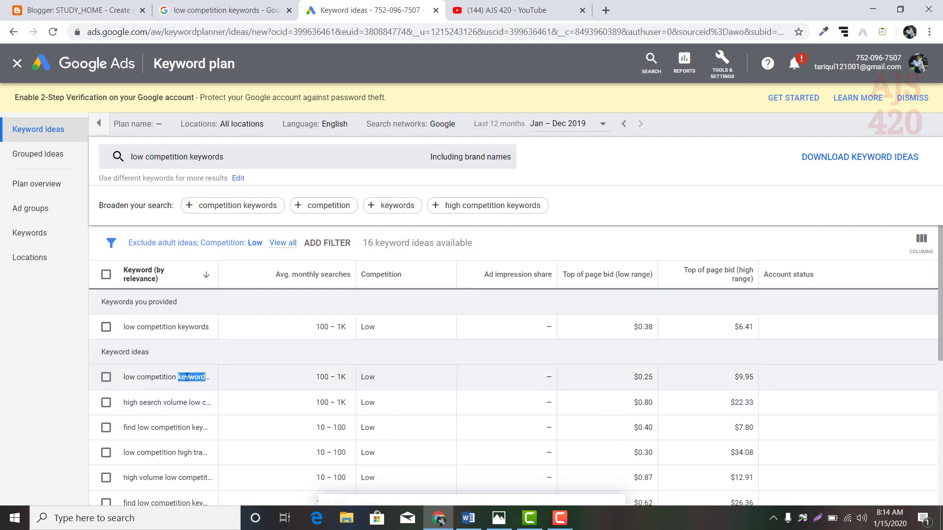
{"action": "left_click", "coordinate": [174, 402]}
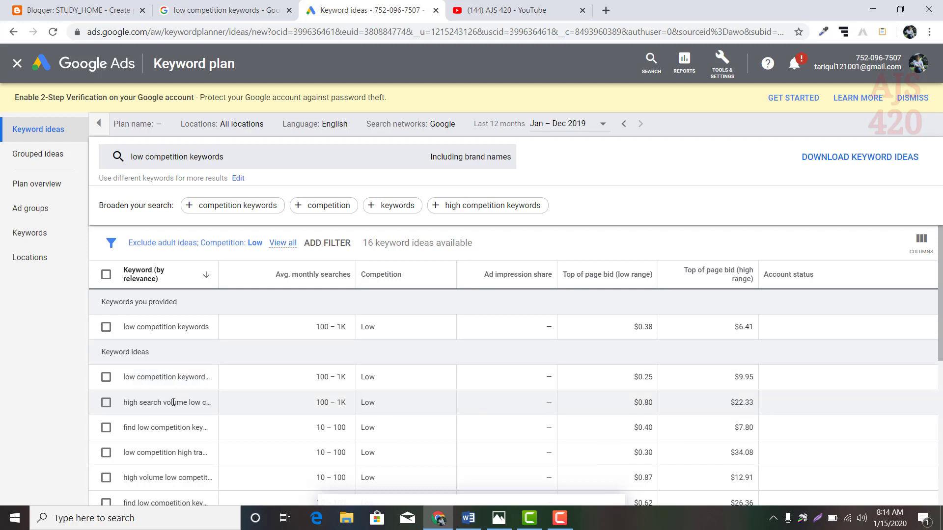
{"action": "double_click", "coordinate": [180, 404]}
{"action": "left_click", "coordinate": [149, 378]}
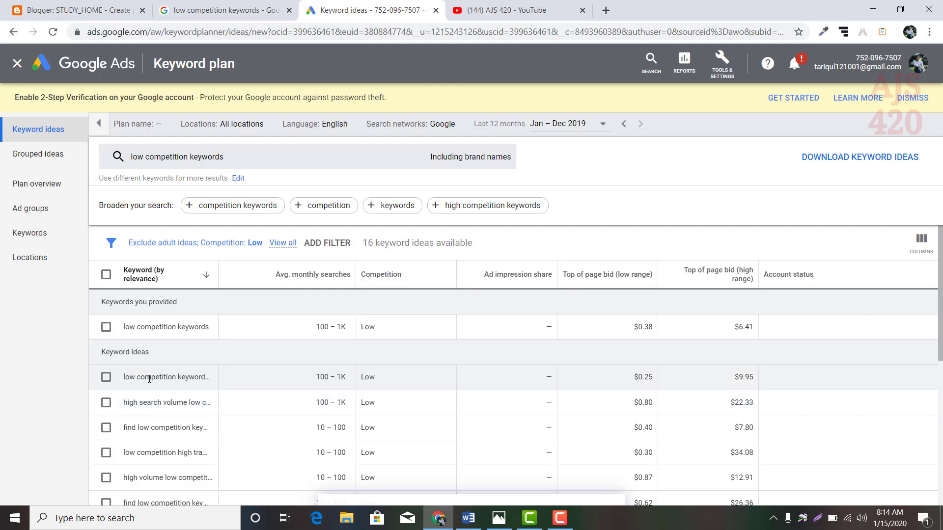
{"action": "triple_click", "coordinate": [149, 379]}
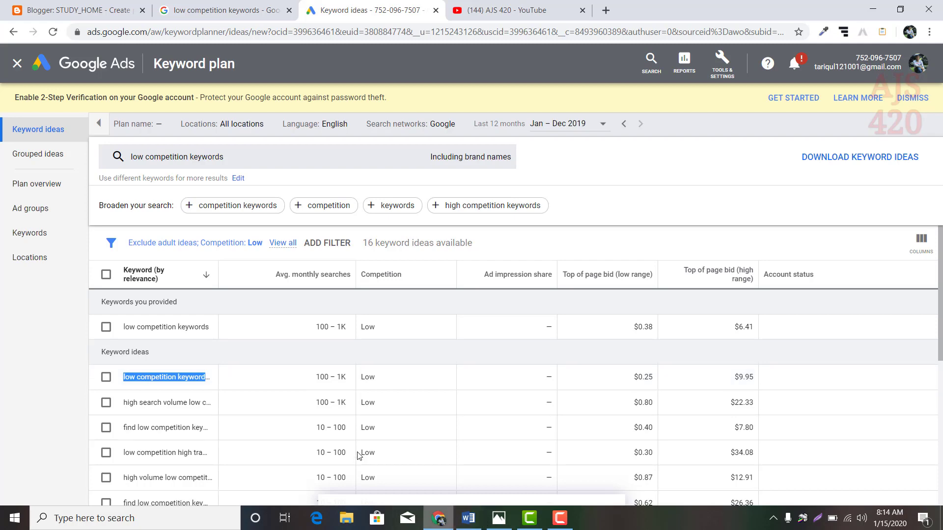
{"action": "left_click", "coordinate": [98, 10]}
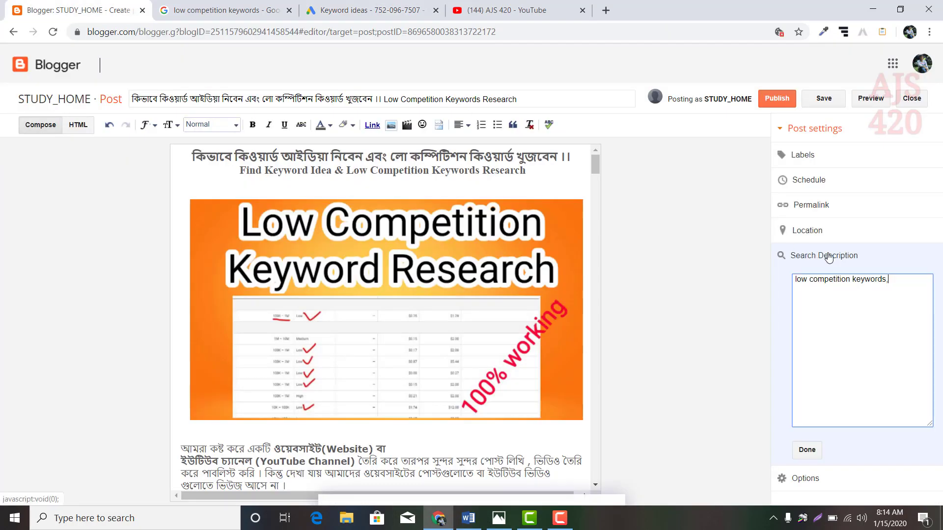
{"action": "type", "text": "low competition keywords list"}
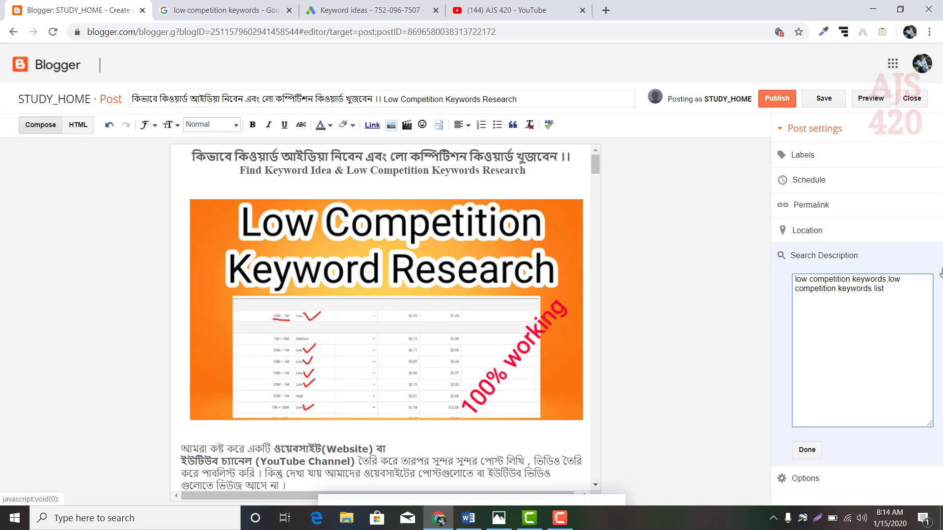
{"action": "key", "text": "BackSpace"}
{"action": "type", "text": ","}
Copy "high search volume low competition keywords" from Keyword Planner and append it to the Blogger post's search description
{"action": "left_click", "coordinate": [389, 7]}
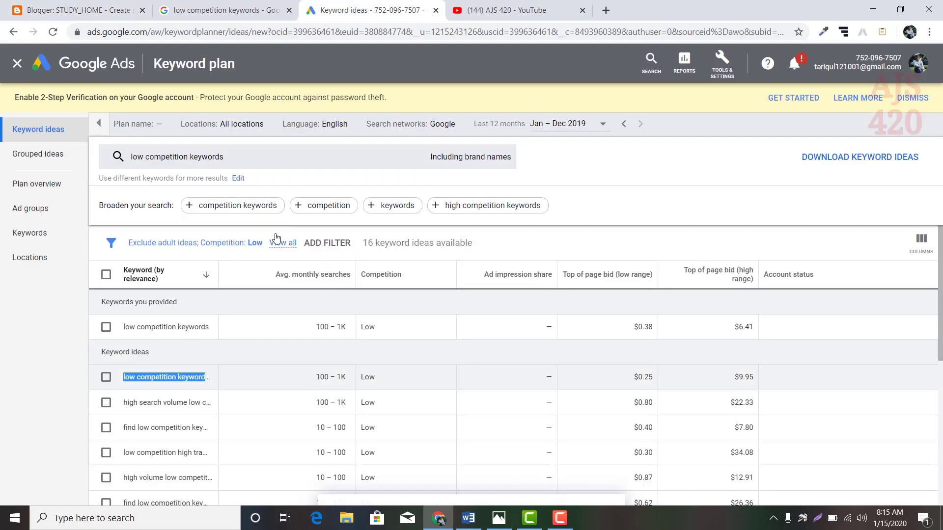
{"action": "triple_click", "coordinate": [155, 403]}
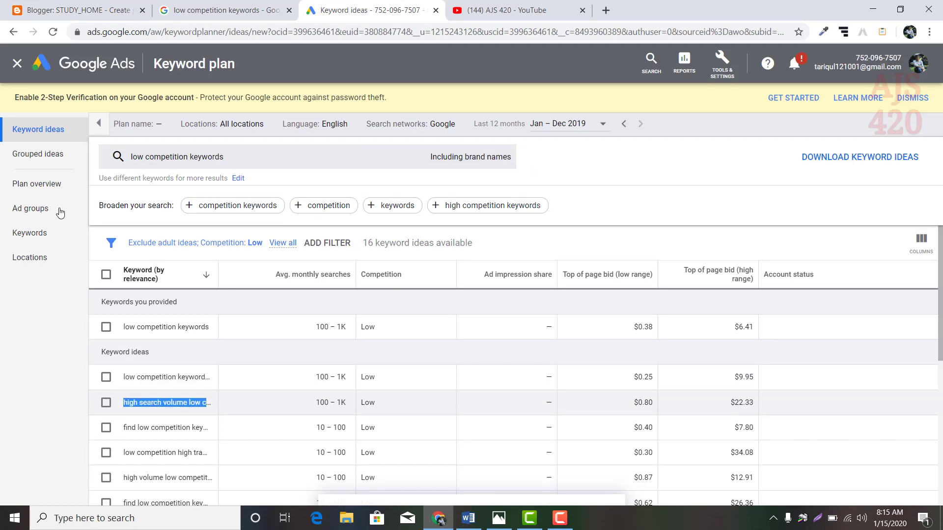
{"action": "left_click", "coordinate": [91, 11]}
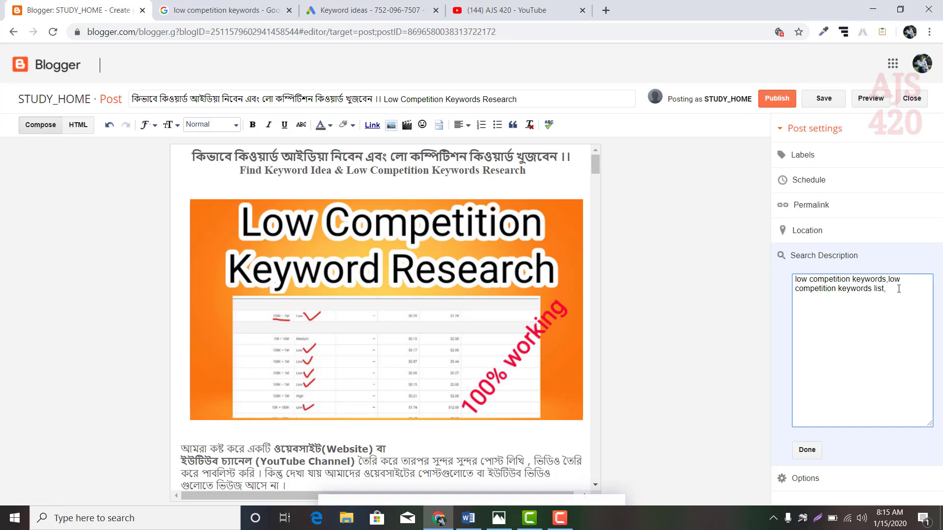
{"action": "type", "text": "high search volume low competition keywords"}
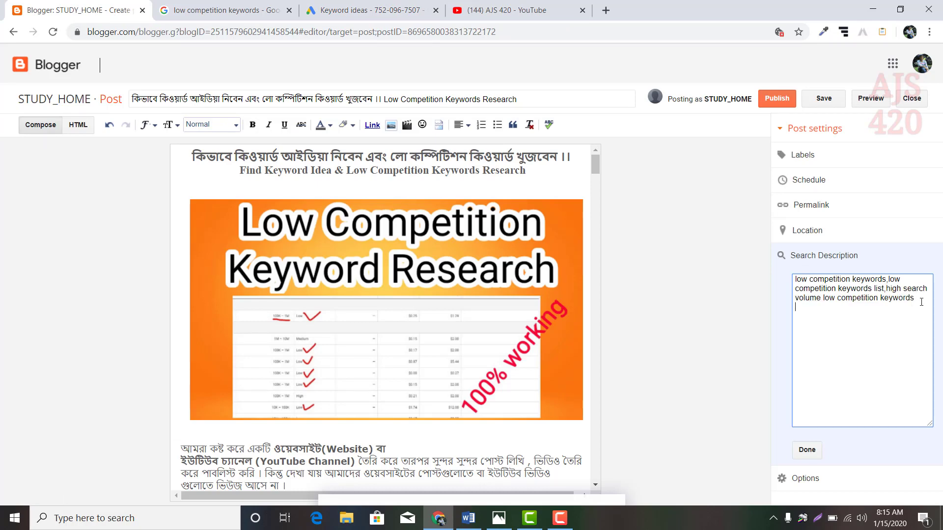
Copy "find low competition keywords" from Keyword Planner and append it to the Blogger post's search description
{"action": "left_click", "coordinate": [342, 11]}
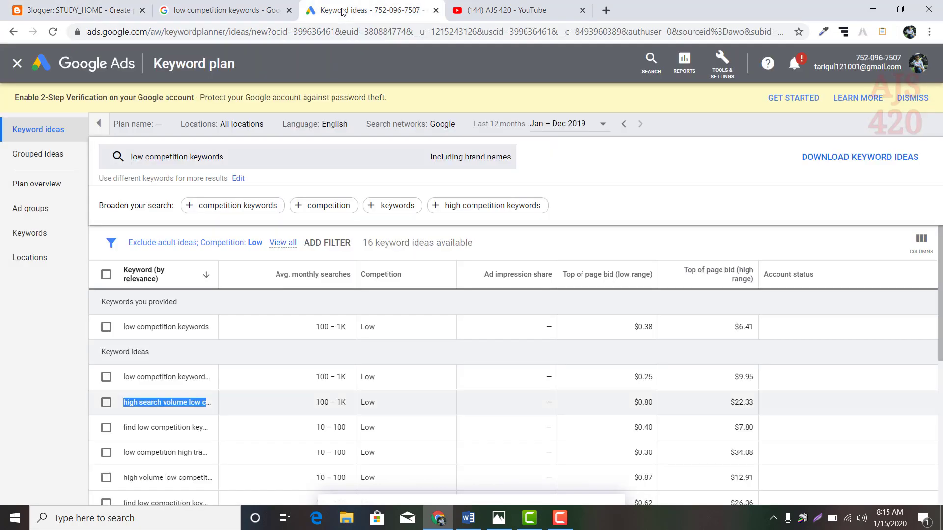
{"action": "double_click", "coordinate": [132, 427]}
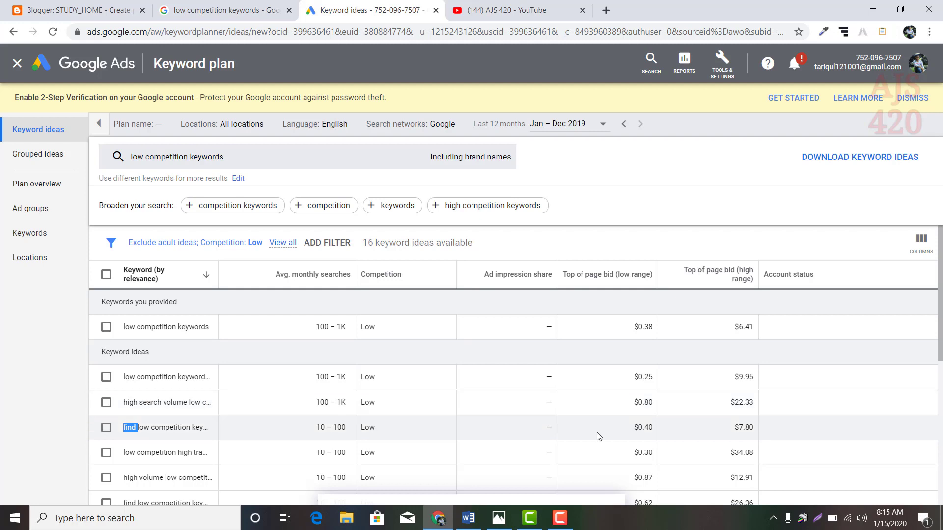
{"action": "triple_click", "coordinate": [183, 427]}
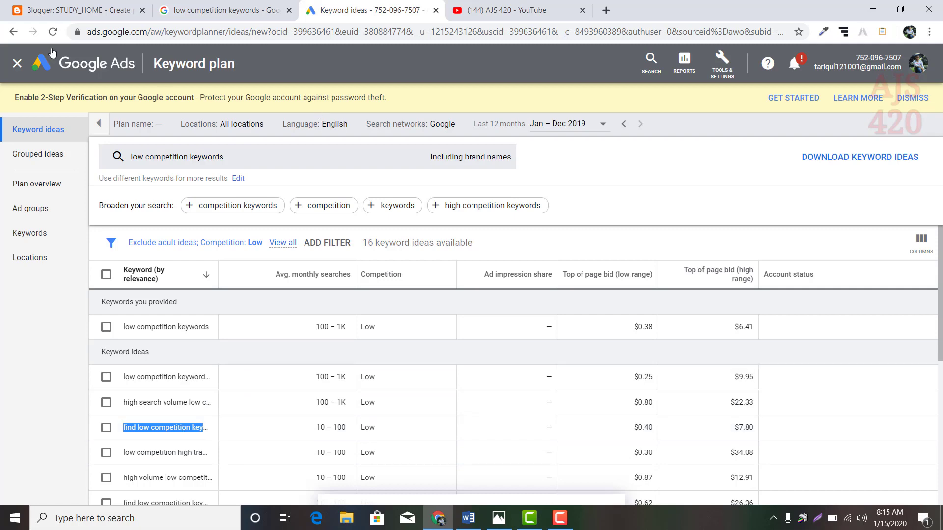
{"action": "left_click", "coordinate": [59, 6]}
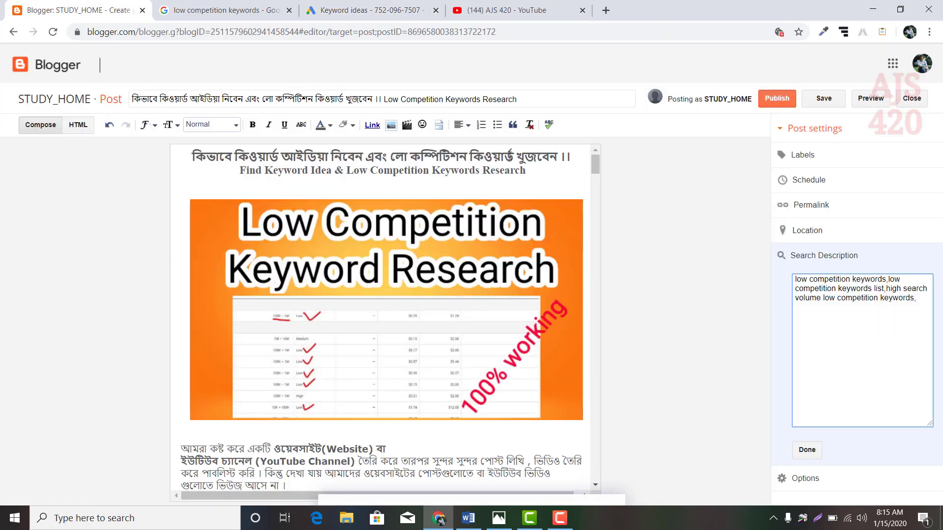
{"action": "left_click", "coordinate": [848, 370]}
{"action": "type", "text": "find low competition keywords"}
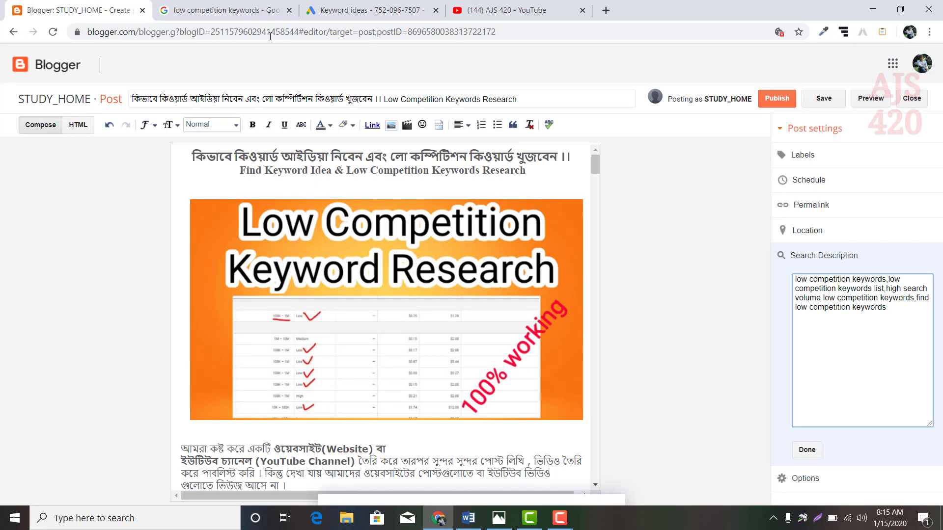
Copy "low competition high traffic keywords list" from Keyword Planner and append it, comma-separated, to the Blogger post's search description
{"action": "left_click", "coordinate": [218, 10]}
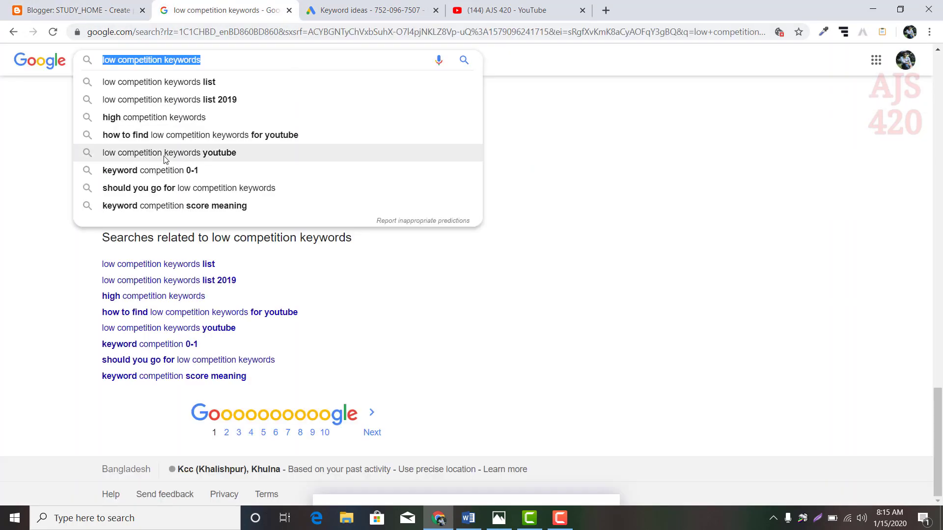
{"action": "left_click", "coordinate": [353, 12]}
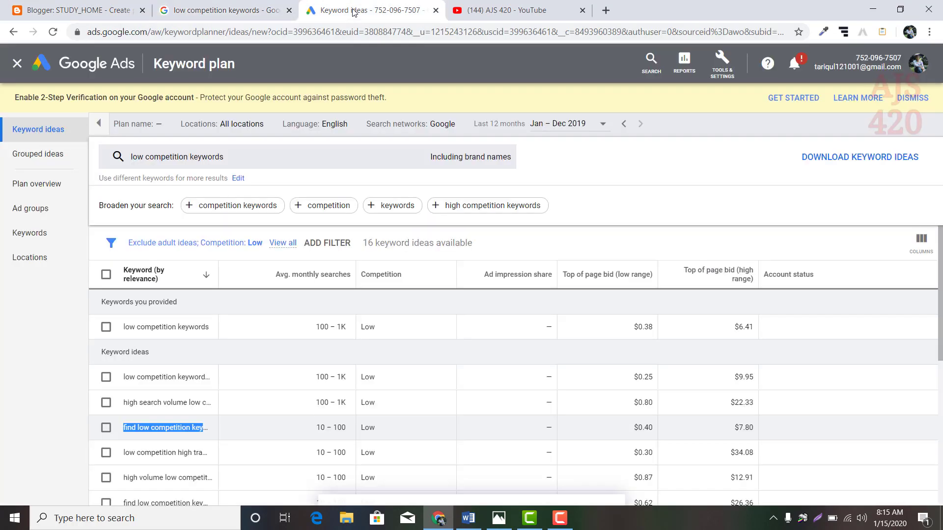
{"action": "double_click", "coordinate": [153, 453]}
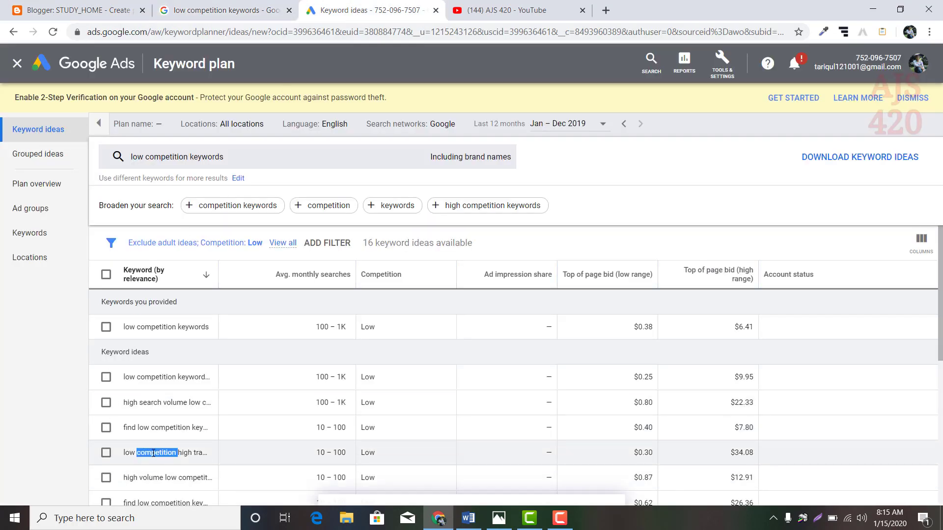
{"action": "triple_click", "coordinate": [153, 453]}
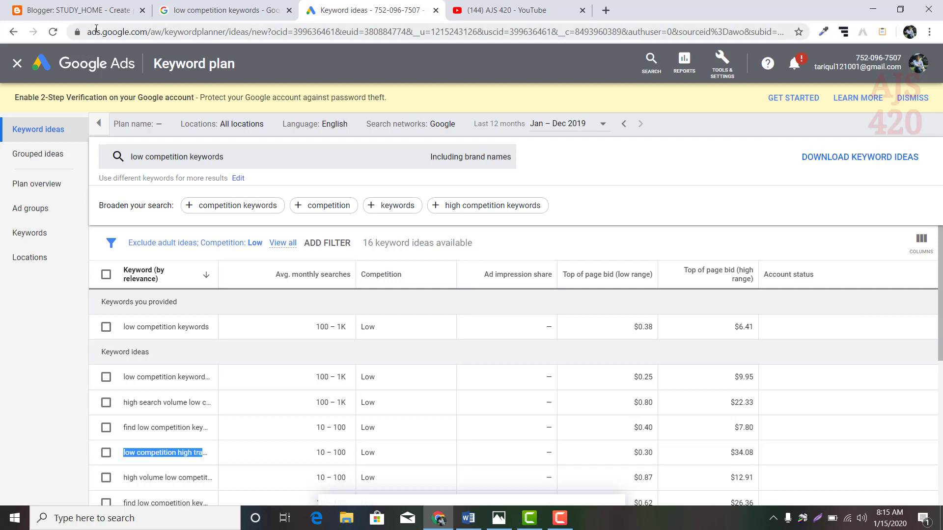
{"action": "left_click", "coordinate": [98, 12]}
{"action": "left_click", "coordinate": [923, 316]}
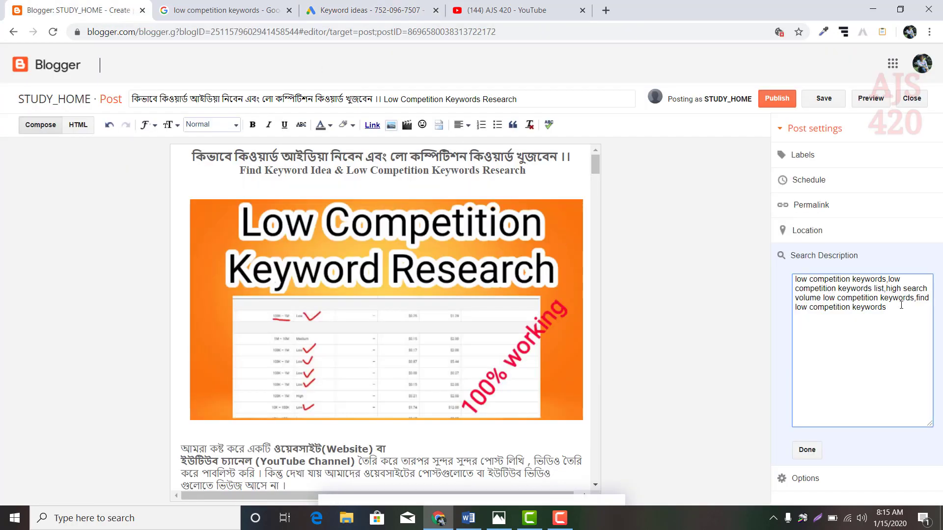
{"action": "type", "text": ","}
{"action": "type", "text": "low competition high traffic keywords list"}
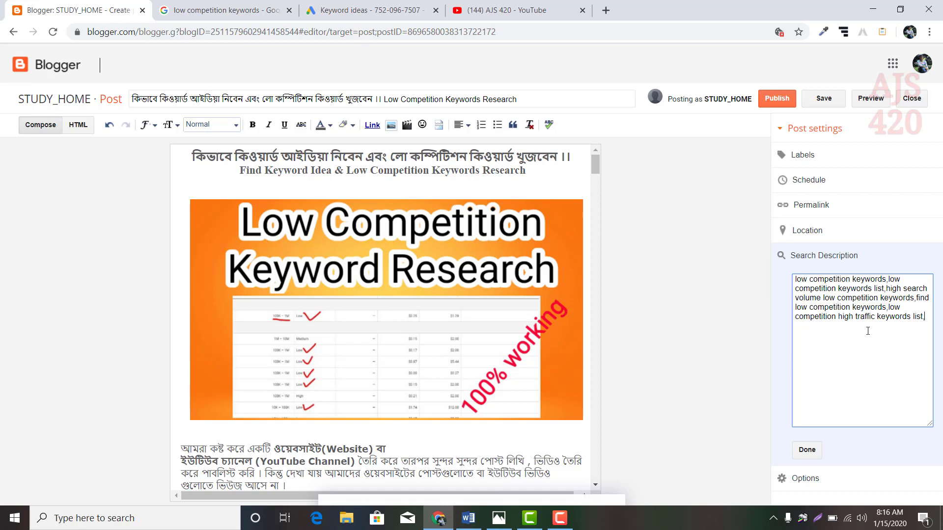
Add "low competition keywords list" to the Keyword Planner search beside "low competition keywords" and get the results
{"action": "left_click", "coordinate": [406, 14]}
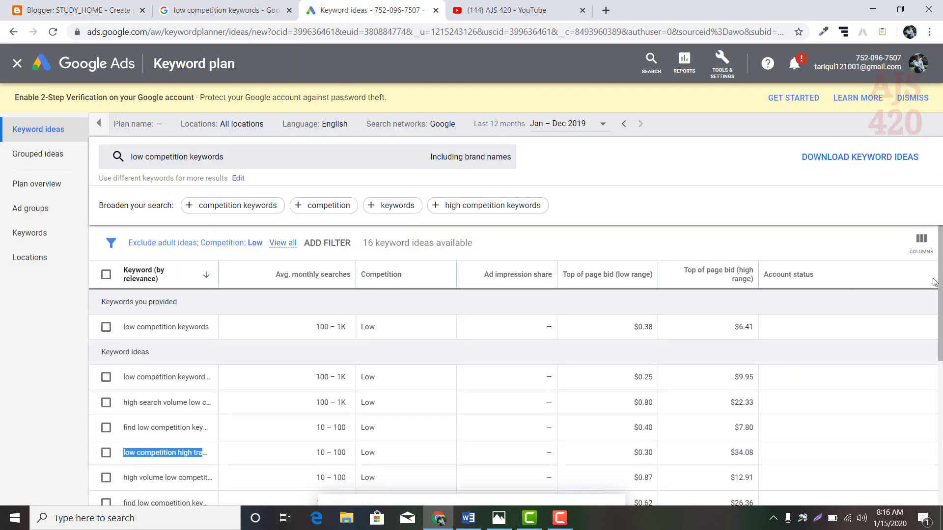
{"action": "left_click_drag", "start_coordinate": [939, 285], "coordinate": [939, 333]}
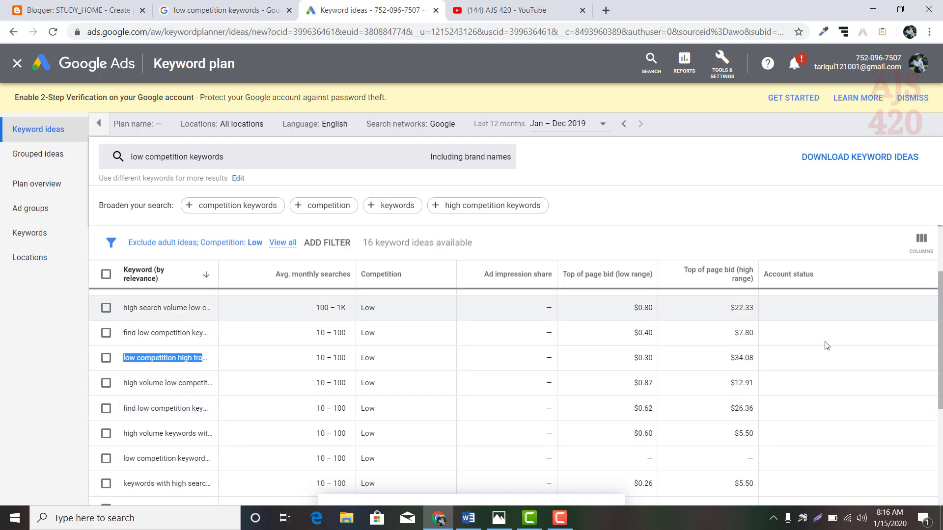
{"action": "scroll", "coordinate": [939, 337], "scroll_direction": "up", "scroll_amount": 2}
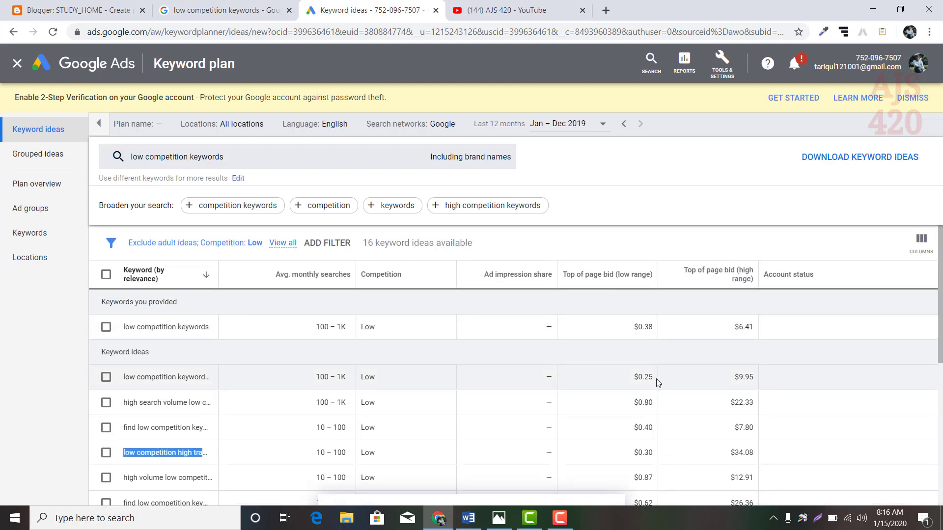
{"action": "left_click", "coordinate": [250, 163]}
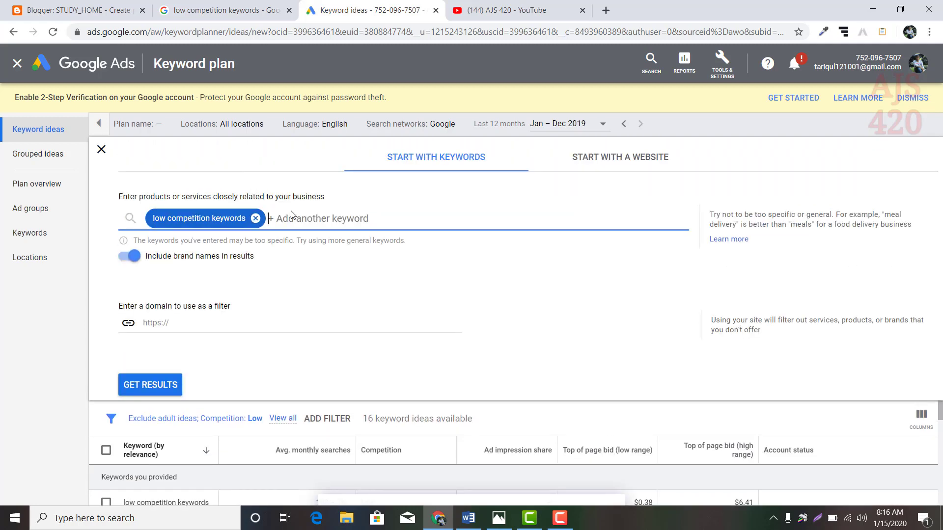
{"action": "type", "text": "low"}
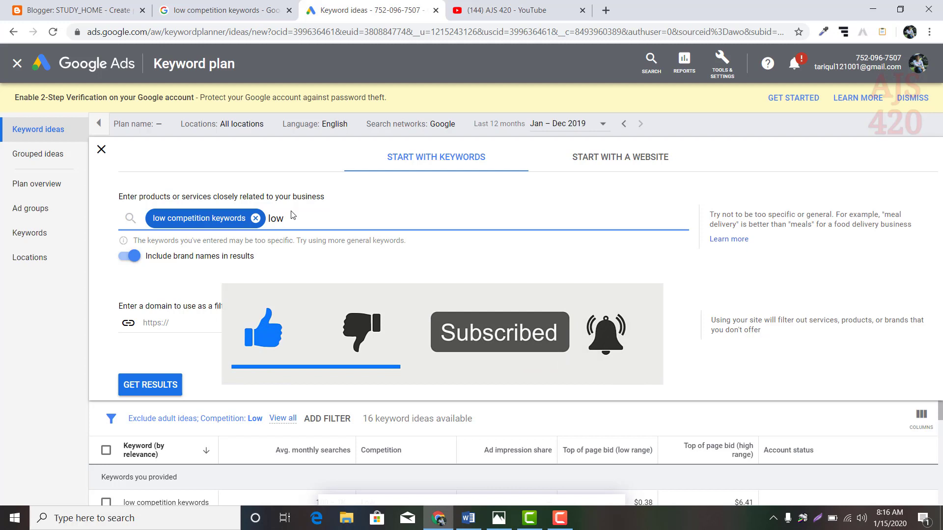
{"action": "type", "text": "competition keywords list"}
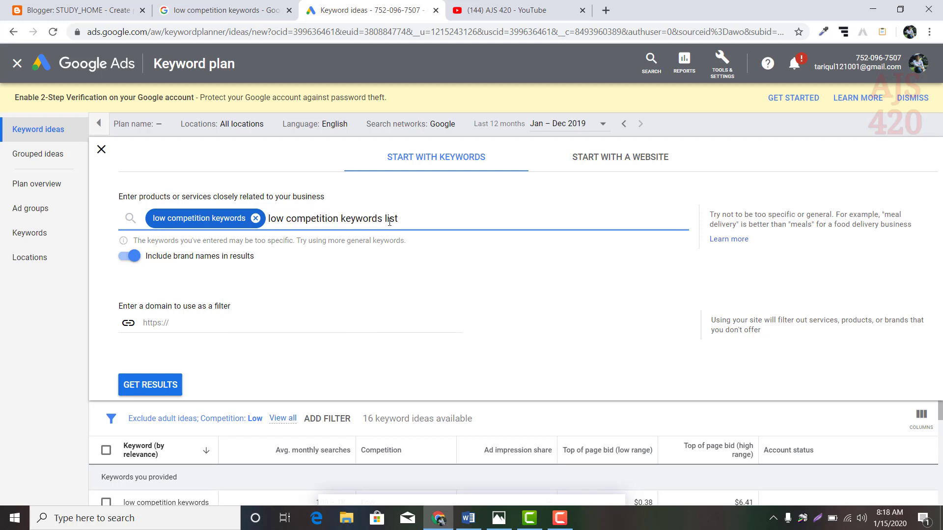
{"action": "left_click", "coordinate": [155, 389]}
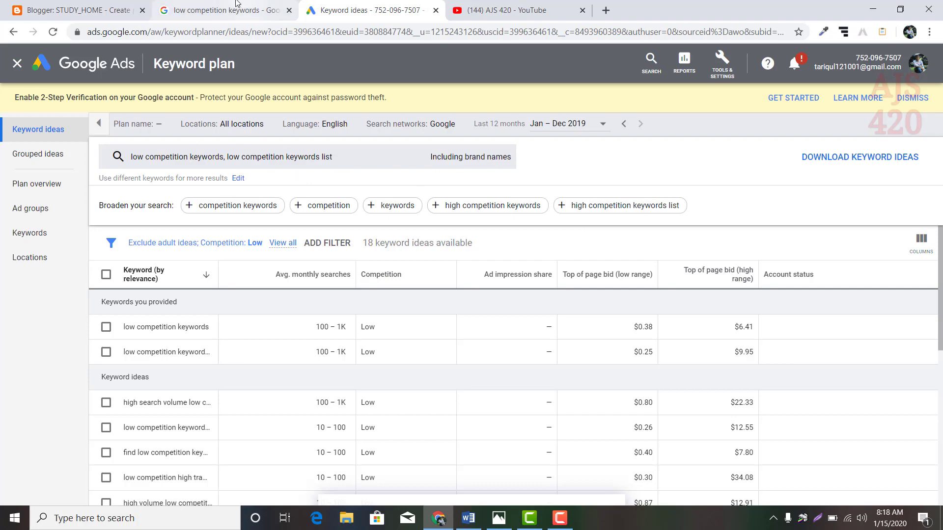
Save the Blogger post's search description and reuse its first two keywords, "low competition keywords,low competition keywords list", as the post's labels
{"action": "left_click", "coordinate": [112, 9]}
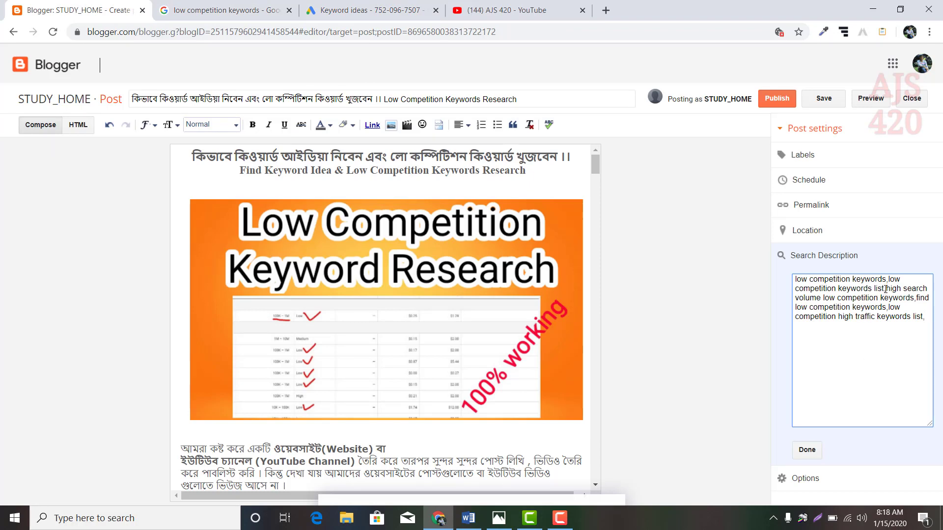
{"action": "left_click_drag", "start_coordinate": [885, 288], "coordinate": [793, 283]}
{"action": "key", "text": "ctrl+c"}
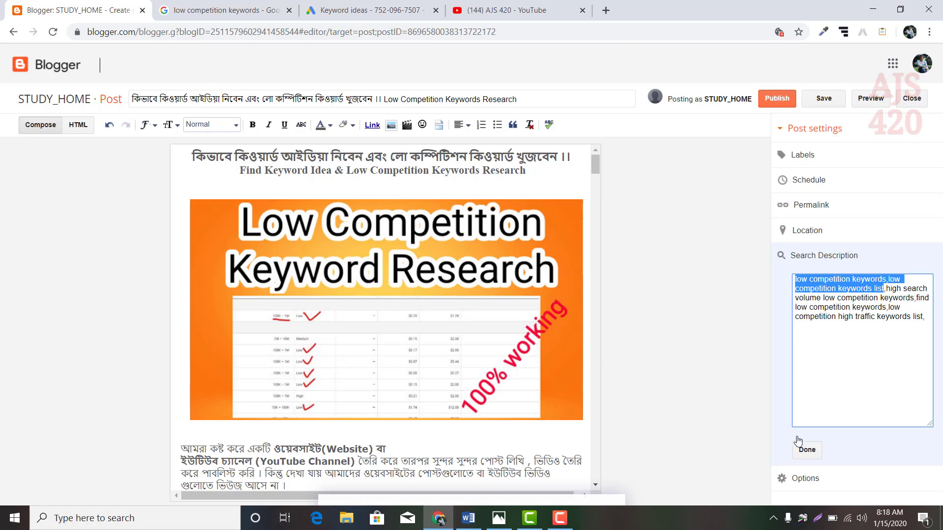
{"action": "left_click", "coordinate": [808, 451]}
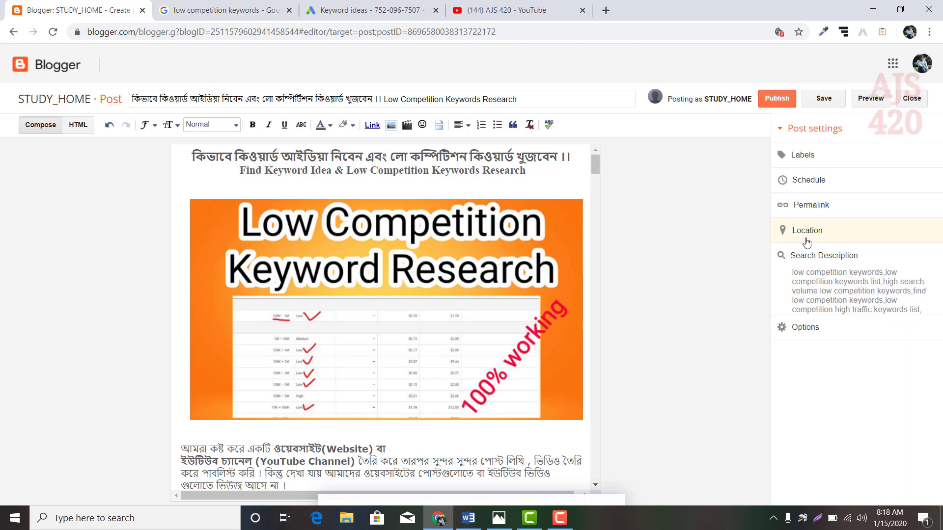
{"action": "left_click", "coordinate": [808, 156]}
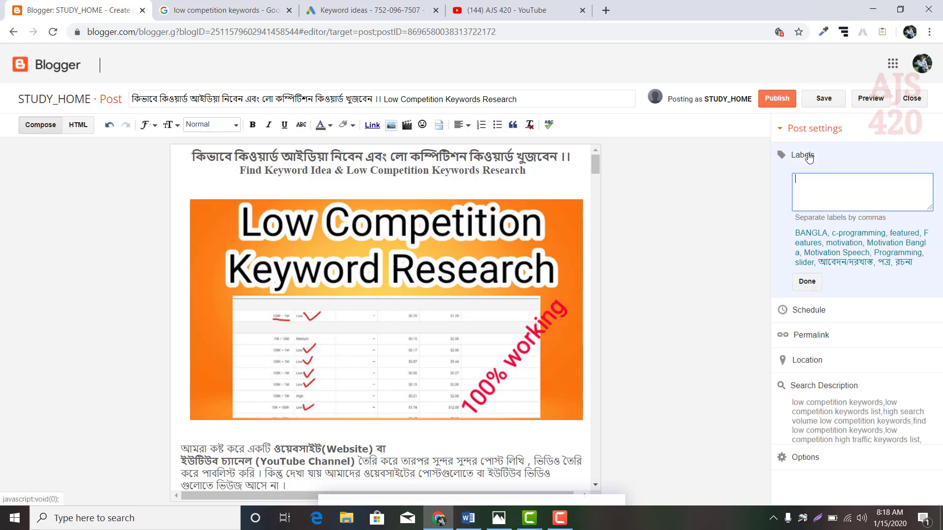
{"action": "key", "text": "ctrl+v"}
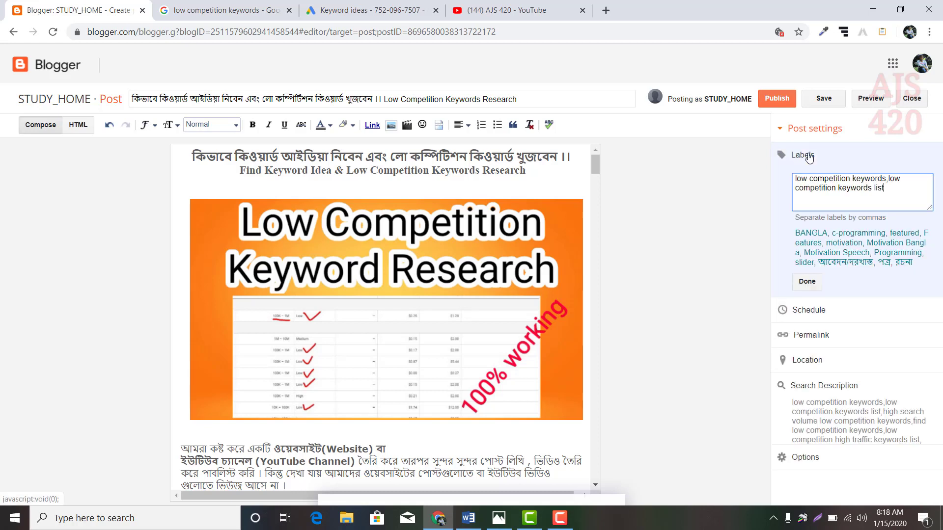
{"action": "left_click", "coordinate": [808, 282]}
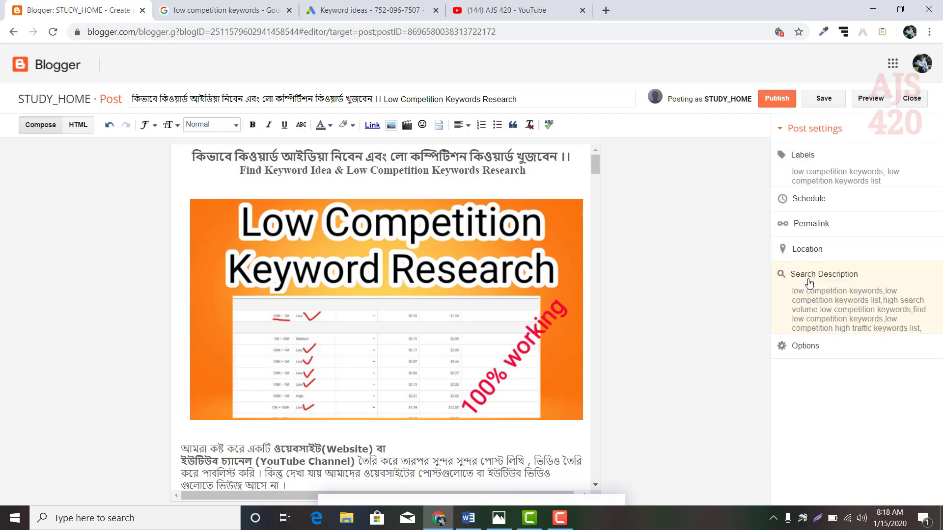
Give the post the custom permalink "Low-Competition-Keywords", with hyphens instead of spaces, and save it
{"action": "left_click", "coordinate": [812, 227]}
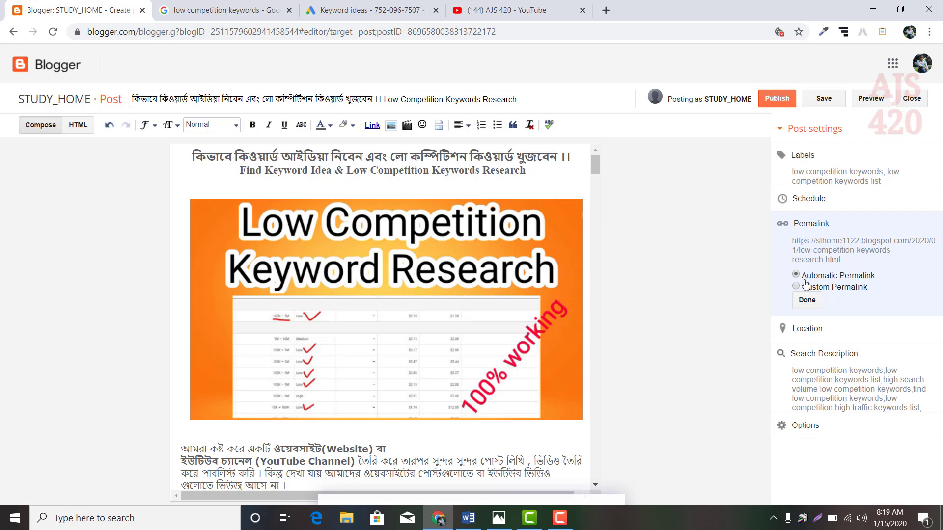
{"action": "left_click", "coordinate": [796, 287]}
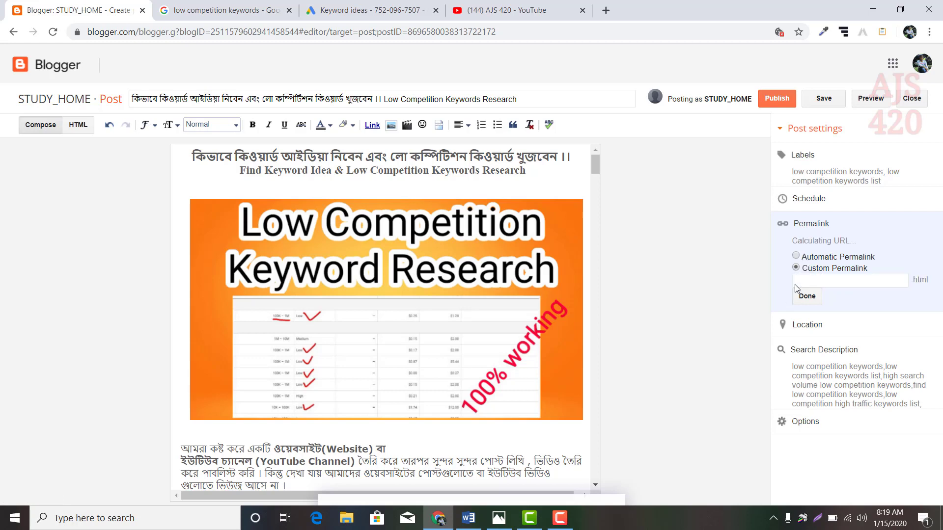
{"action": "left_click", "coordinate": [826, 279]}
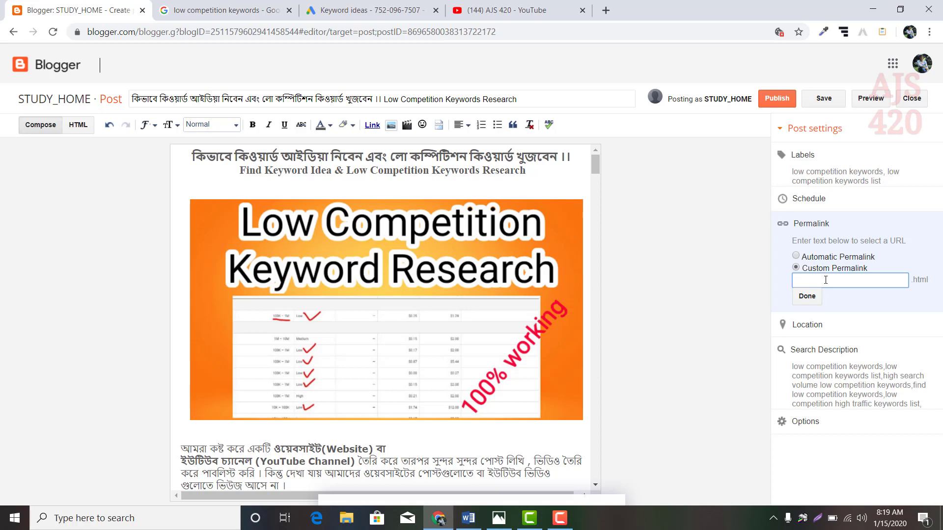
{"action": "type", "text": "Low Competition Keywords"}
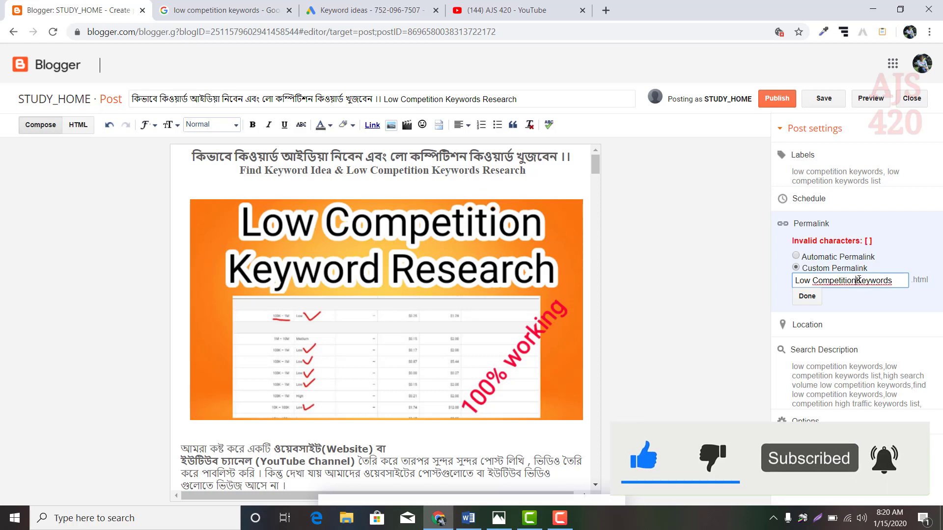
{"action": "key", "text": "BackSpace"}
{"action": "type", "text": "-"}
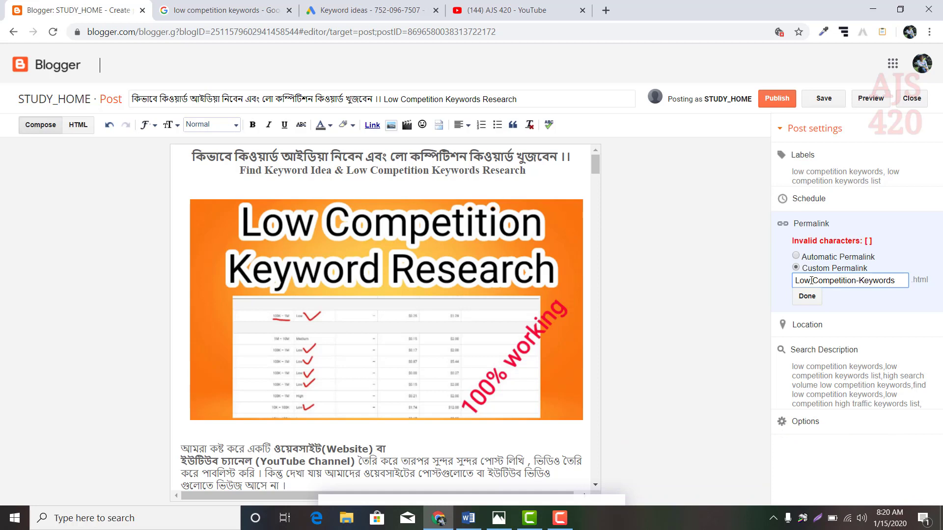
{"action": "left_click", "coordinate": [813, 281]}
{"action": "key", "text": "BackSpace"}
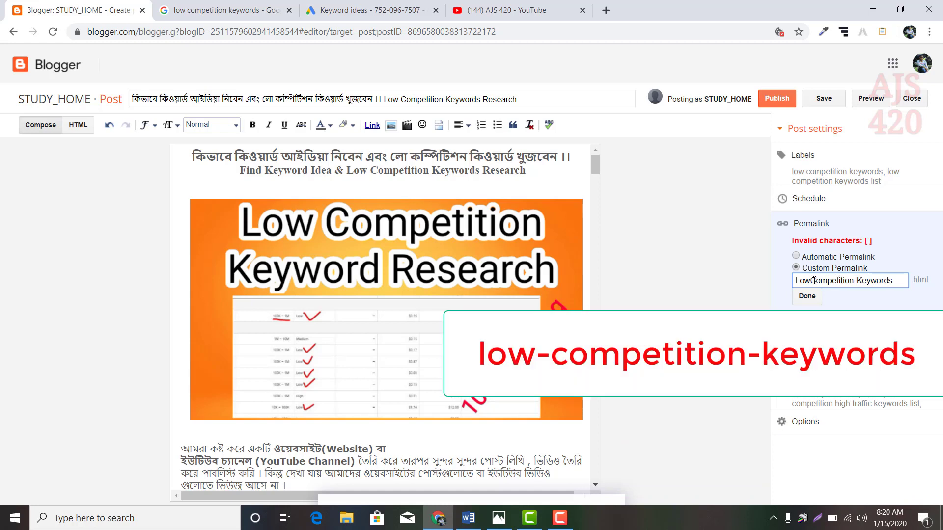
{"action": "type", "text": "-"}
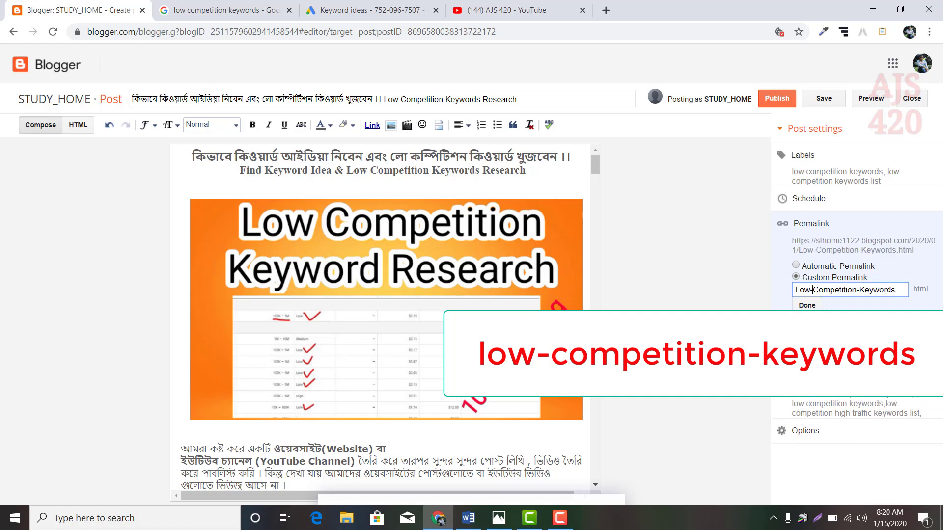
{"action": "left_click", "coordinate": [810, 305]}
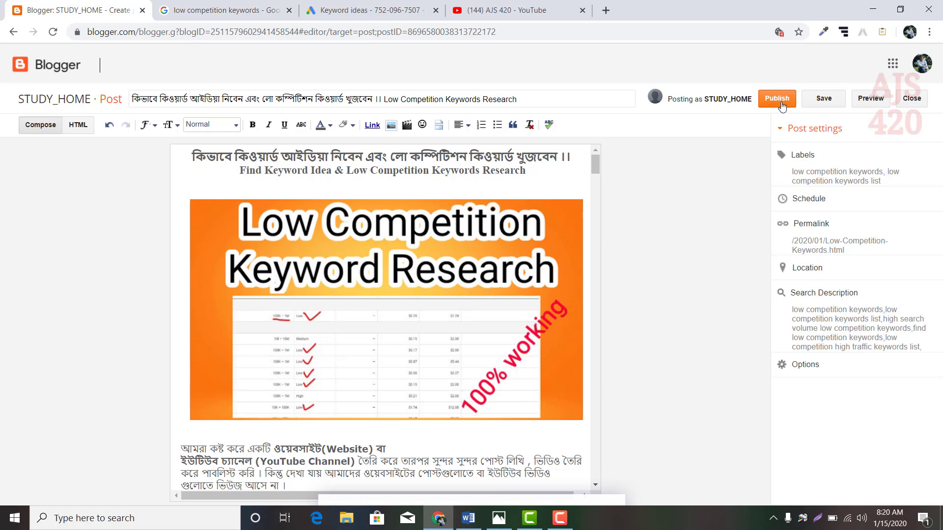
Switch to YouTube to view the AJS 420 channel's videos page
{"action": "left_click", "coordinate": [519, 12]}
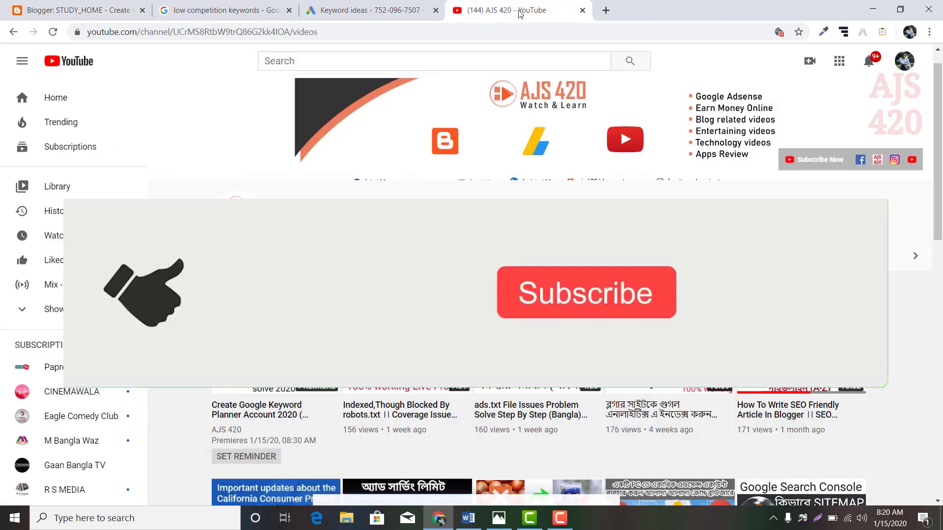